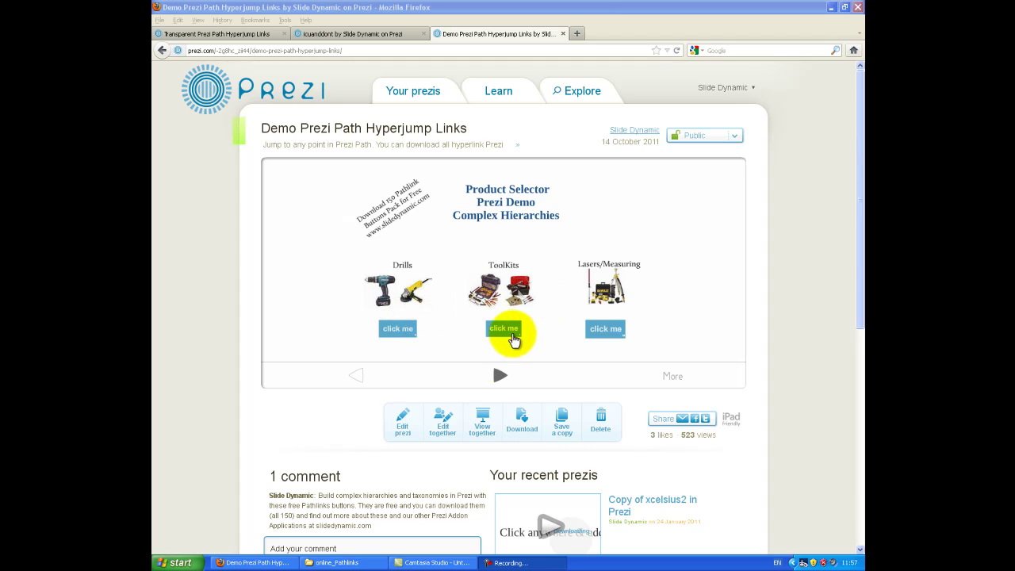
Step into the Drills section and the red drill's details, then back to the Product Selector overview.
click(500, 373)
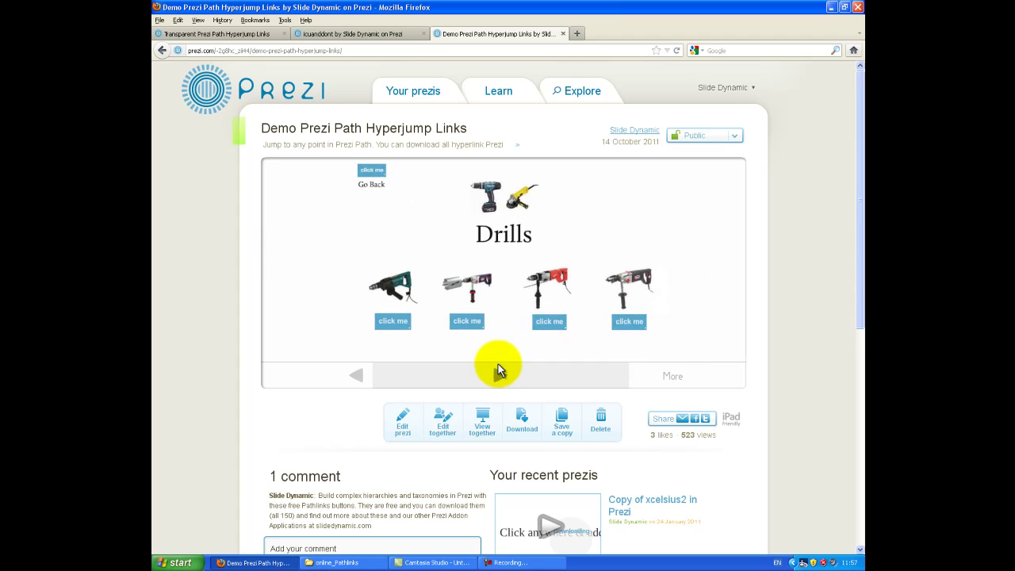
click(497, 366)
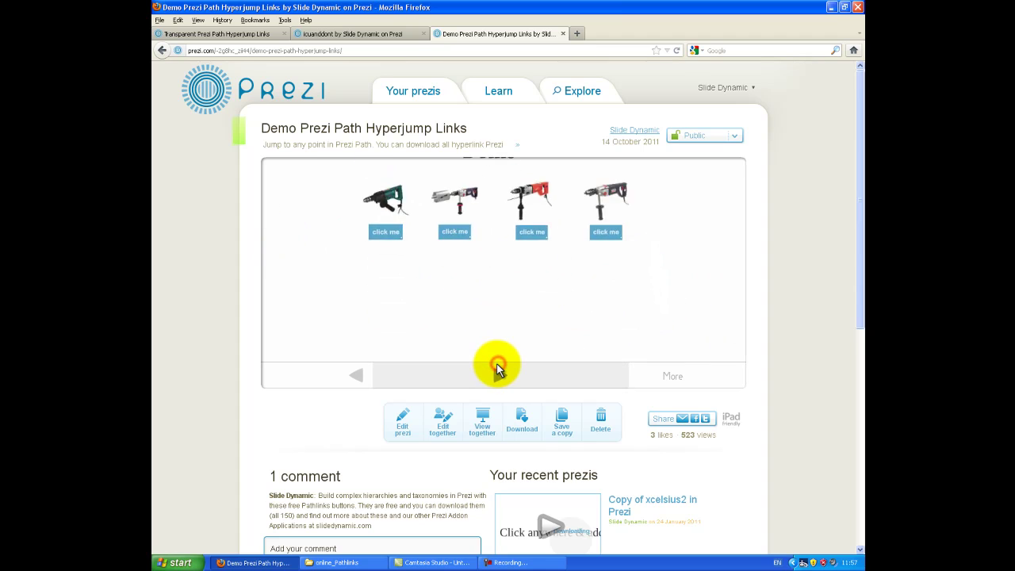
click(360, 375)
click(360, 375)
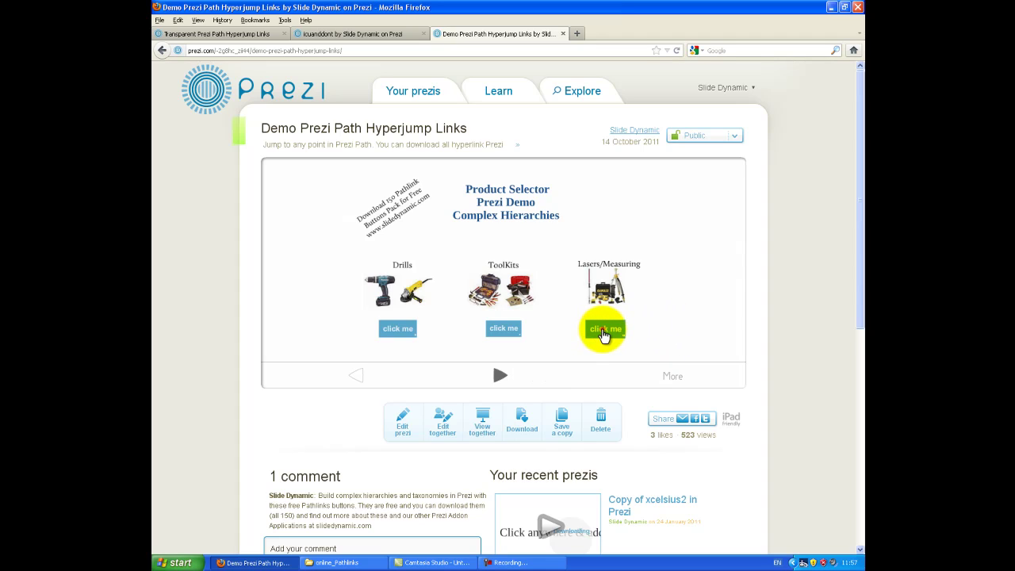
Open the Lasers & Measuring section and the yellow laser's details, then jump back to the start.
click(601, 333)
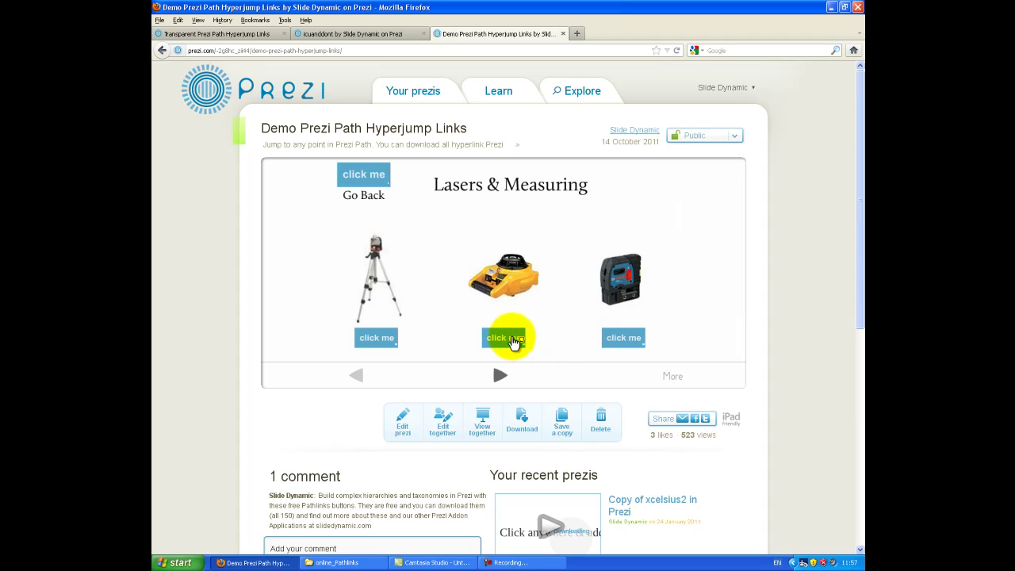
click(512, 339)
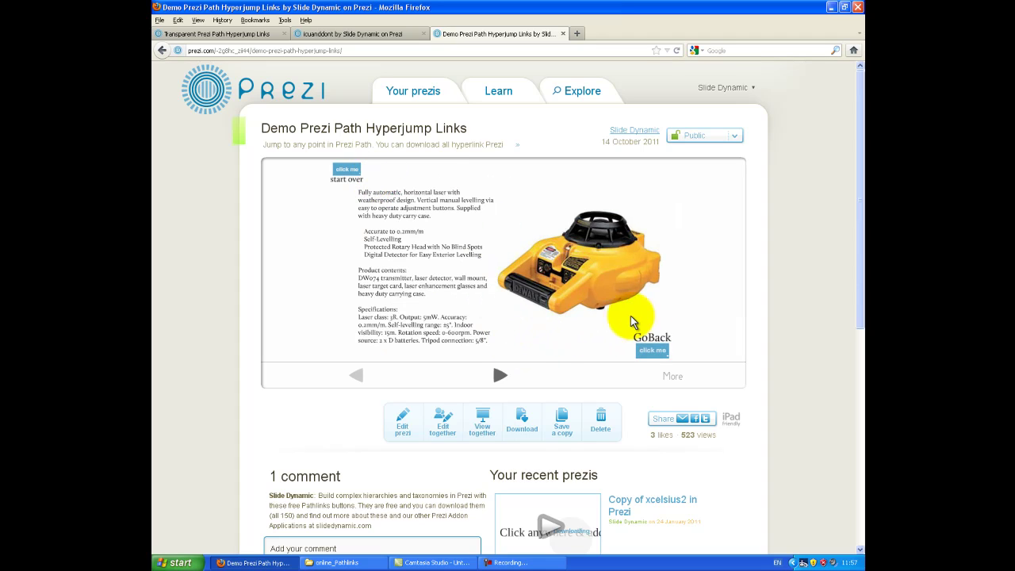
click(348, 172)
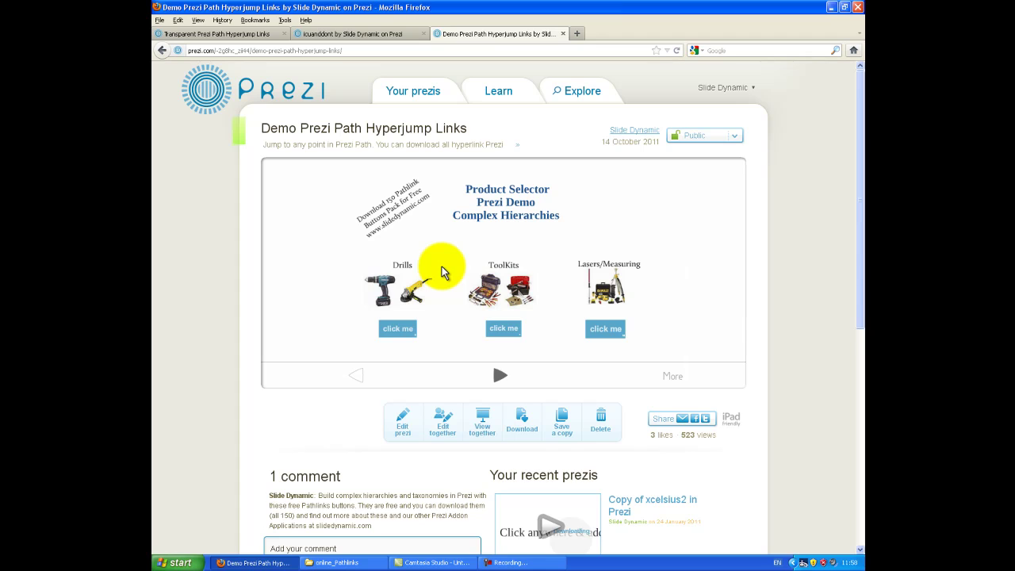
click(227, 35)
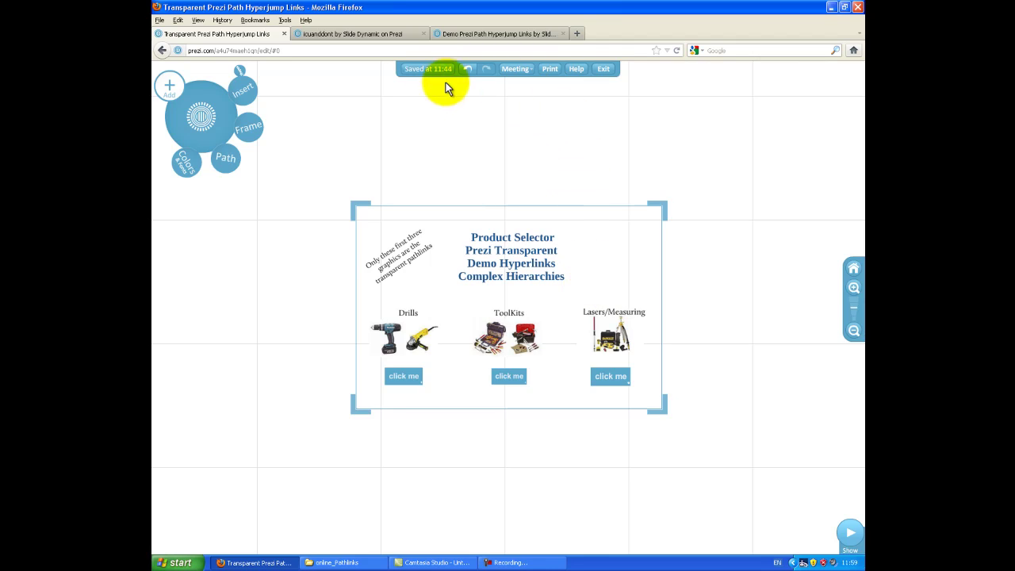
Open the icuanddont prezi and follow its orange Visible button to the 'Visible' frame.
click(367, 36)
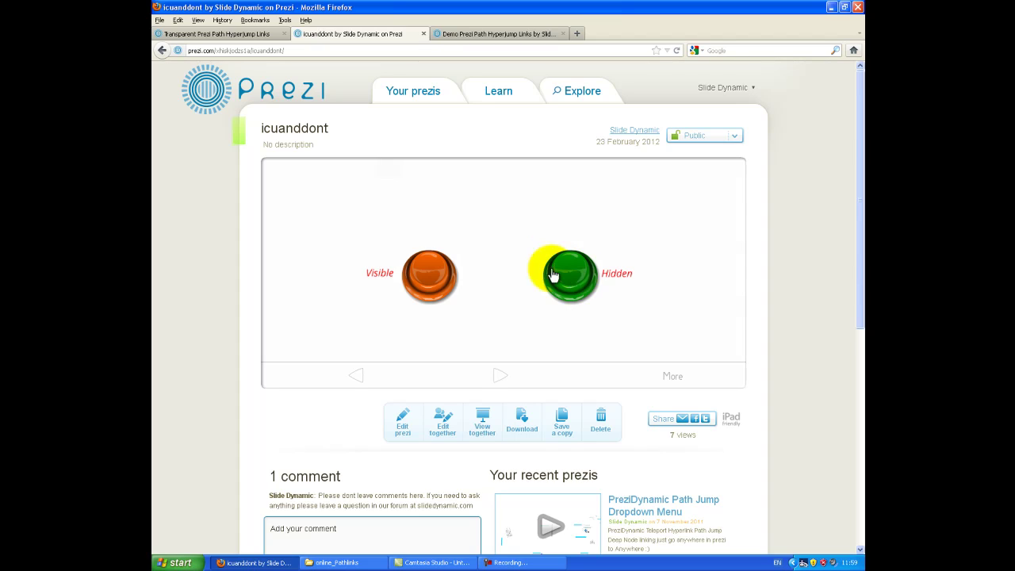
click(436, 272)
click(437, 273)
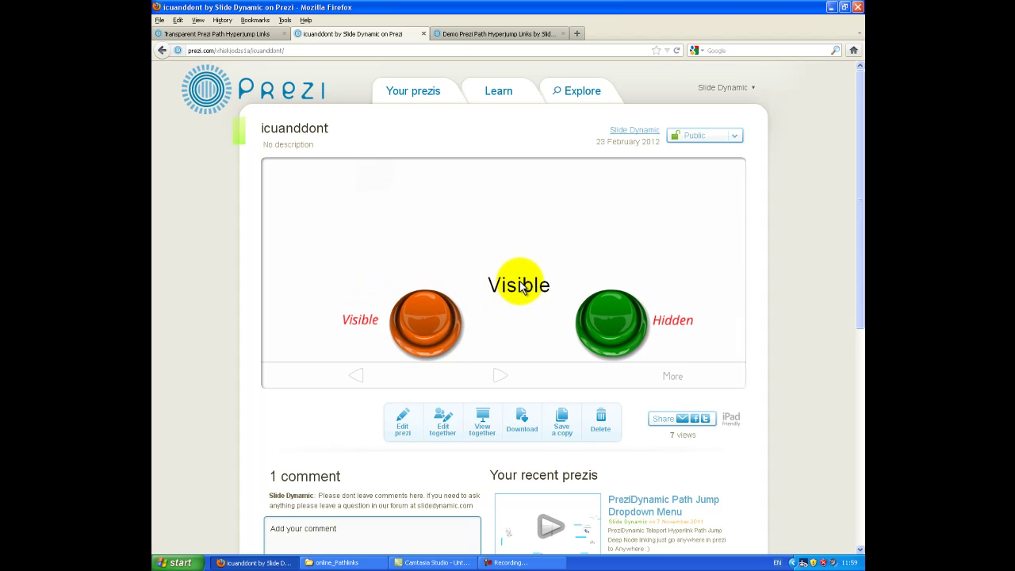
Back in the Transparent Prezi Path Hyperjump Links editor, zoom in three times and recentre the Product Selector frame.
click(236, 35)
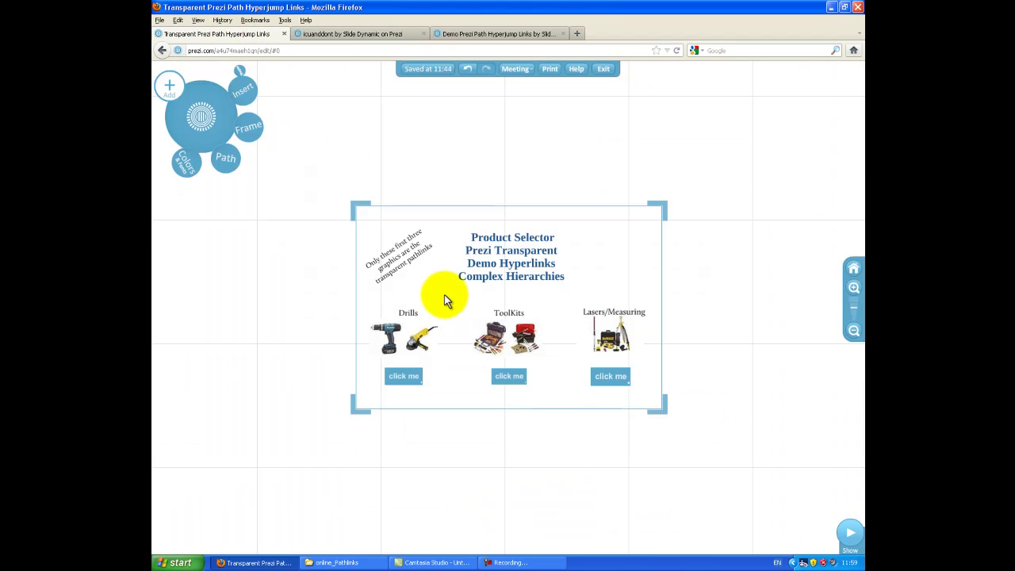
click(854, 290)
click(854, 290)
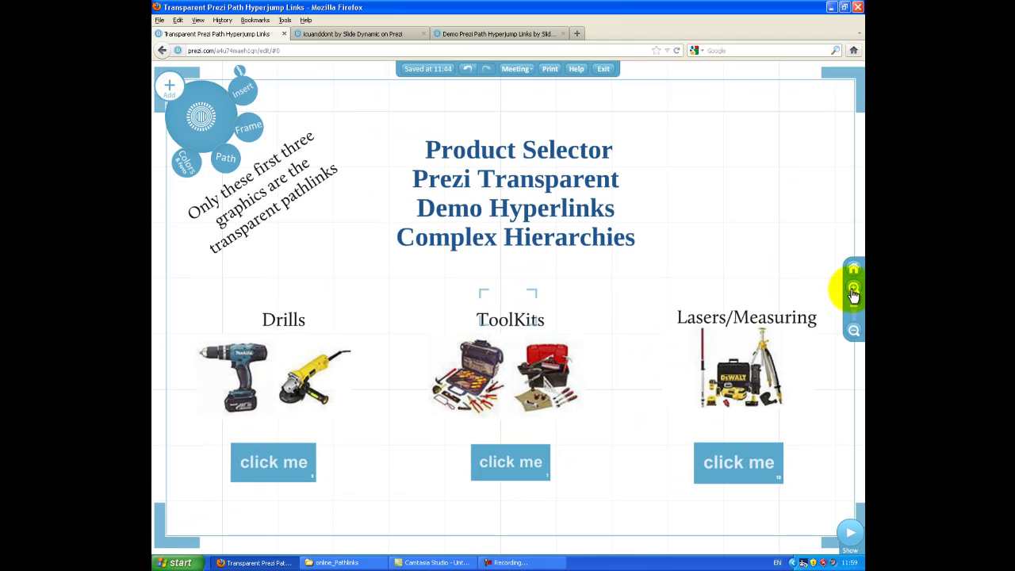
click(854, 290)
drag(741, 285, 772, 221)
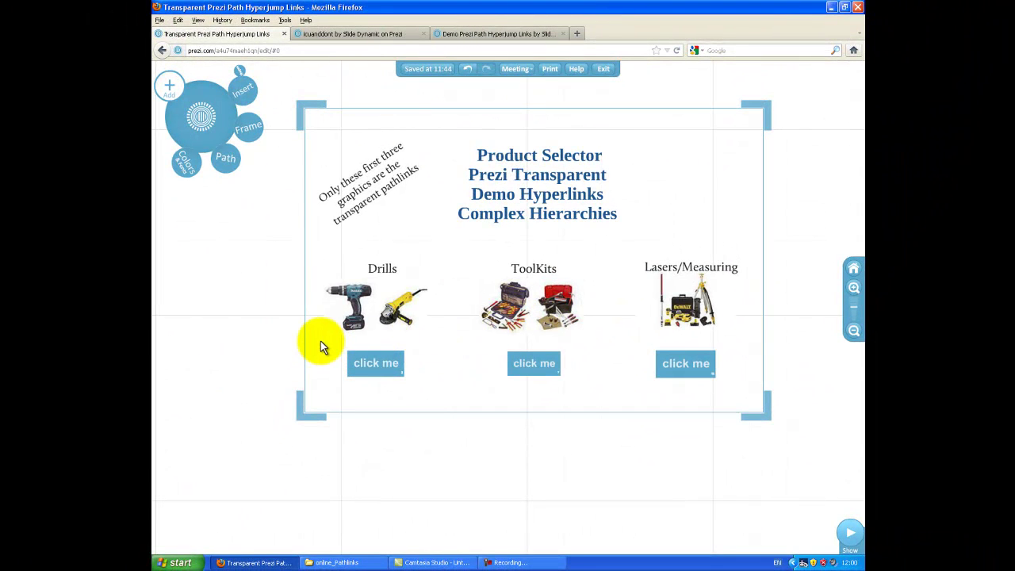
Marquee-select the three click me buttons under Drills, ToolKits and Lasers/Measuring and delete them.
drag(320, 340, 725, 403)
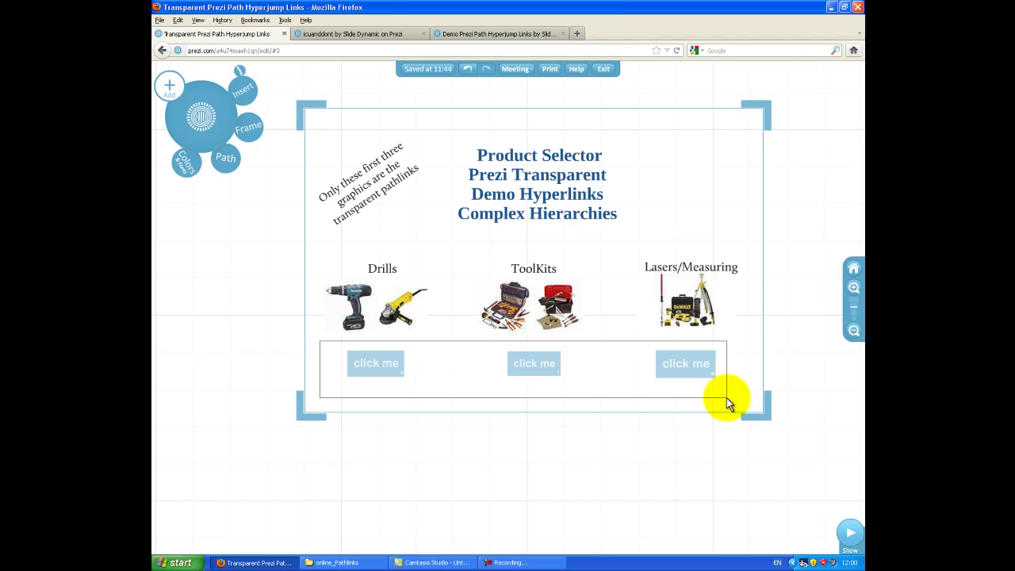
click(726, 397)
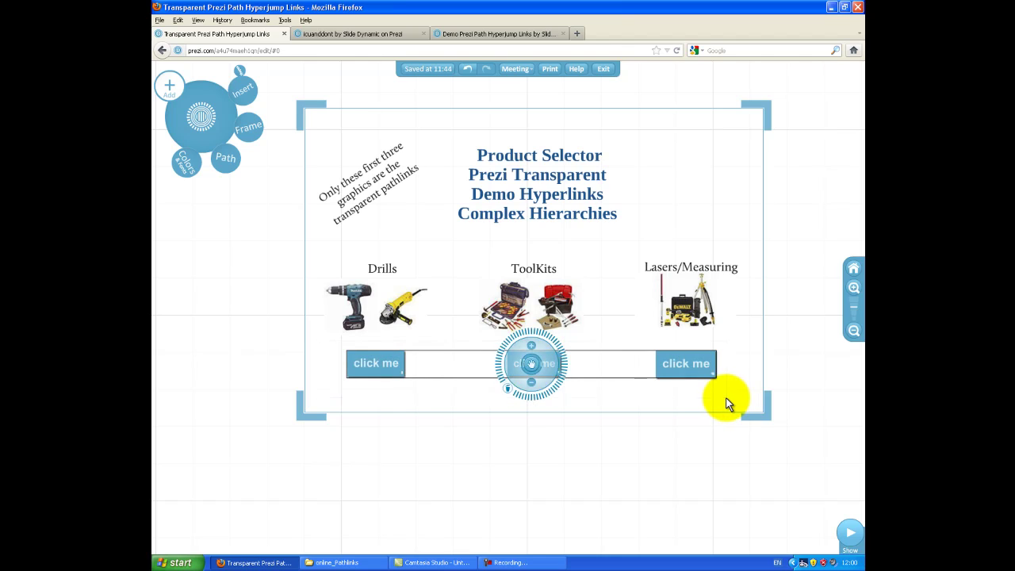
click(508, 394)
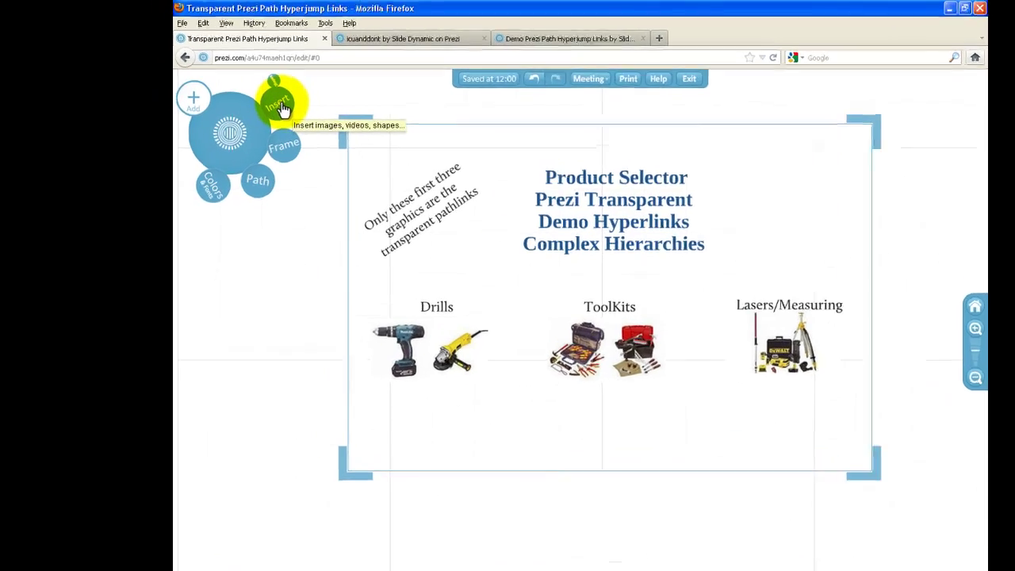
Start a file insert and browse to slidedynamic_online_prezi_pathlinks_invisible > online_Pathlinks, widening the dialog.
click(279, 108)
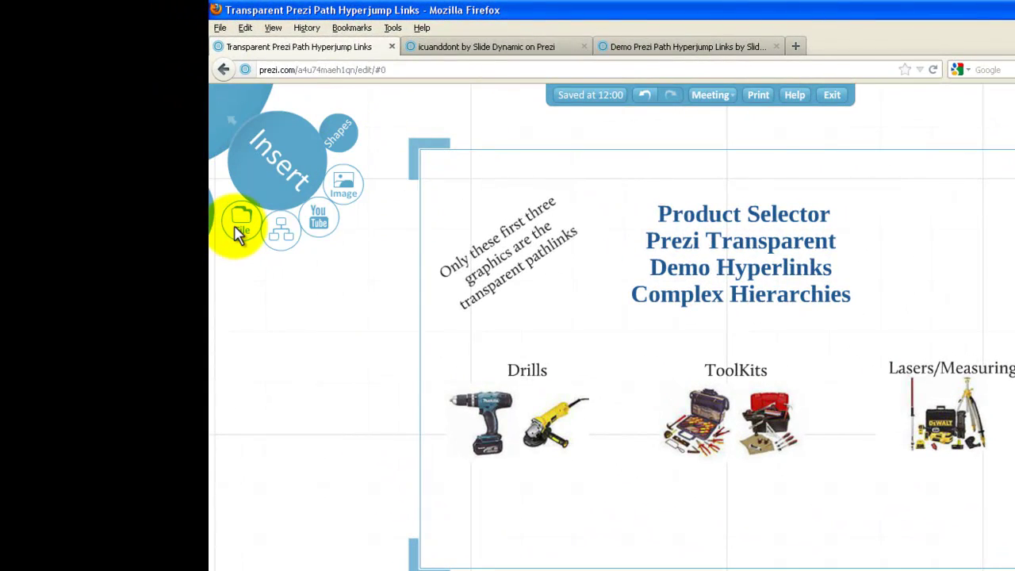
click(238, 230)
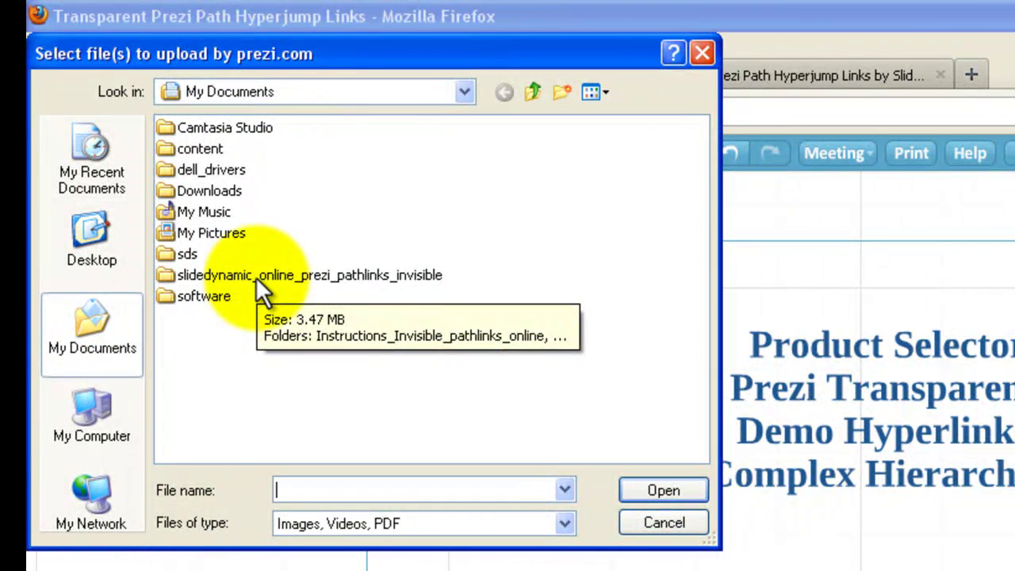
double_click(255, 275)
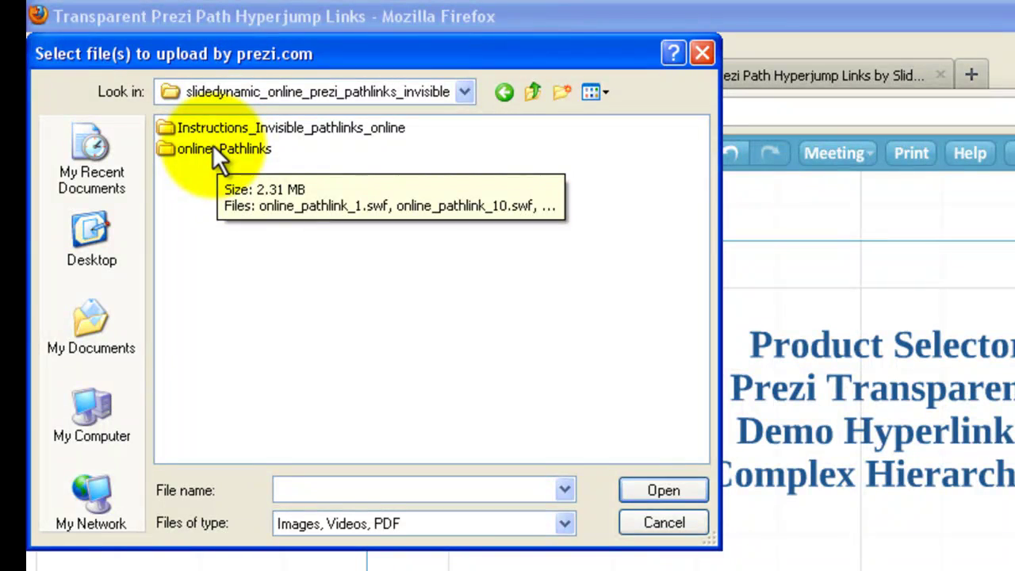
double_click(210, 149)
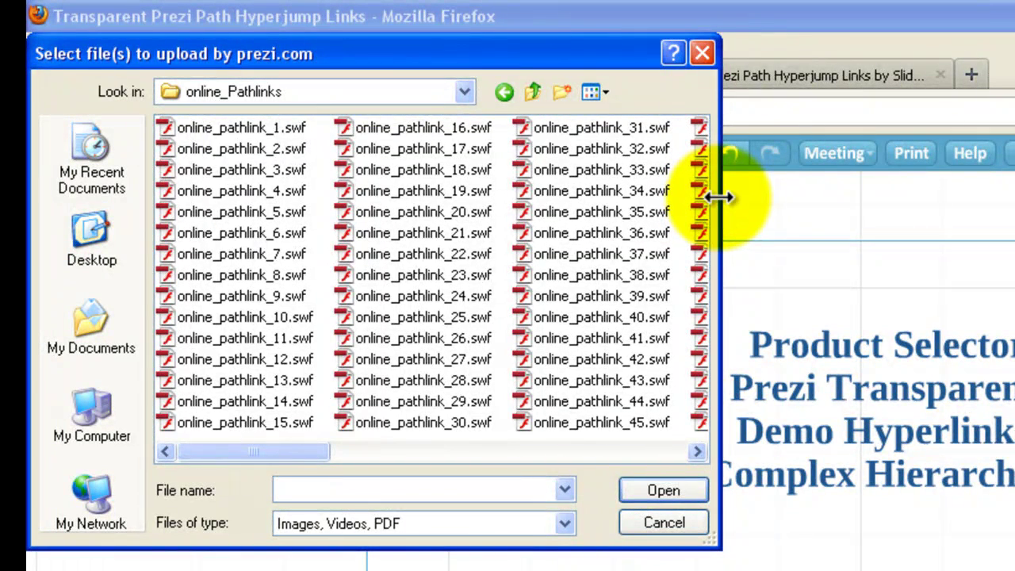
drag(717, 199, 1014, 198)
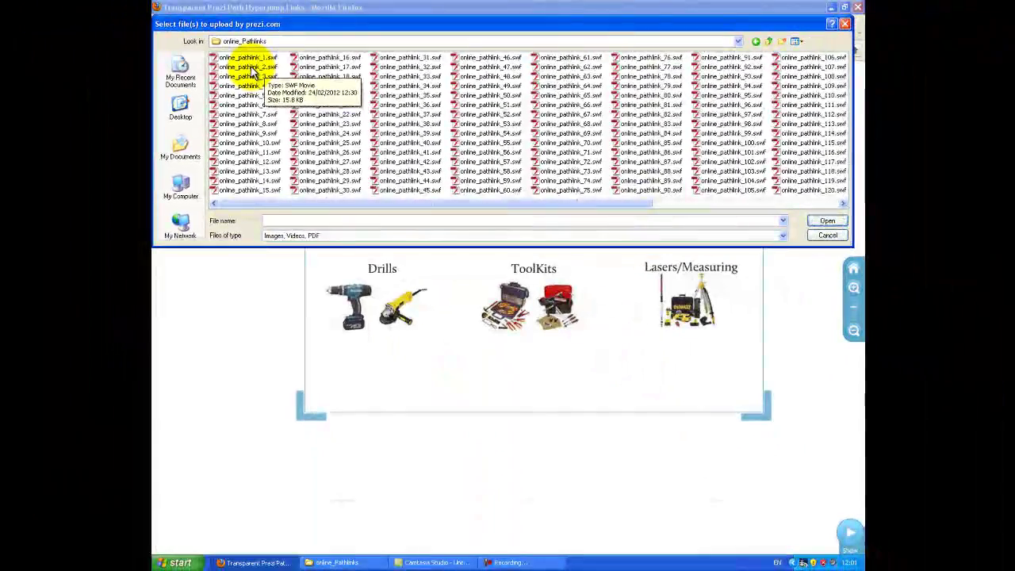
Upload online_pathlink_2.swf from the online_Pathlinks folder.
click(250, 69)
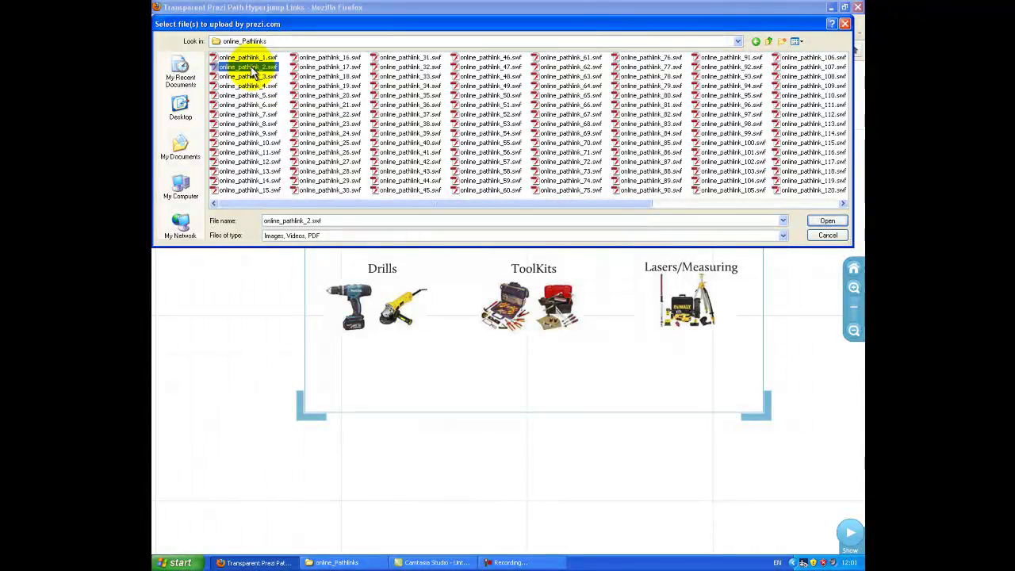
click(830, 220)
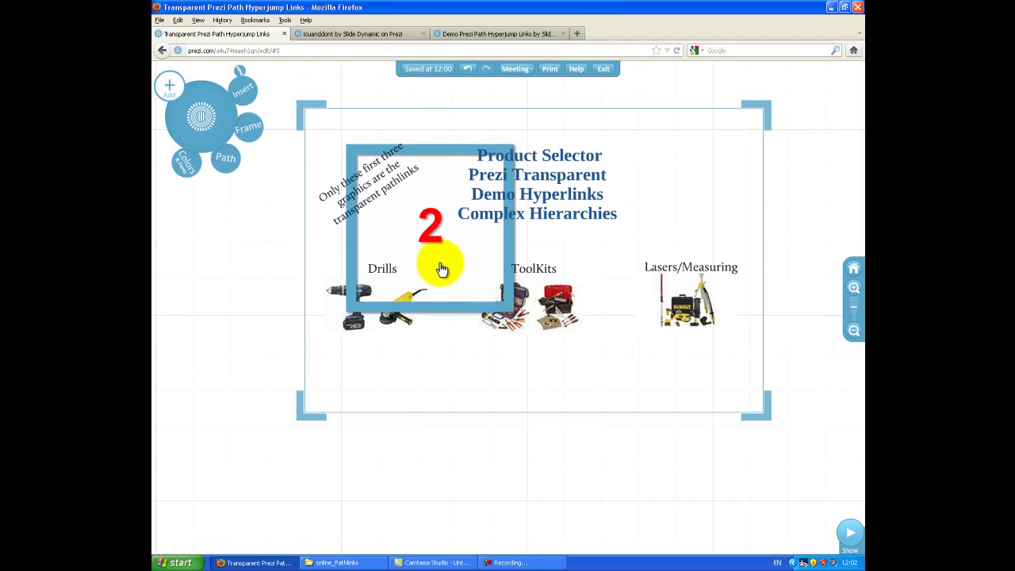
Move the pathlink 2 frame over the Drills images and shrink it to a small square.
click(419, 314)
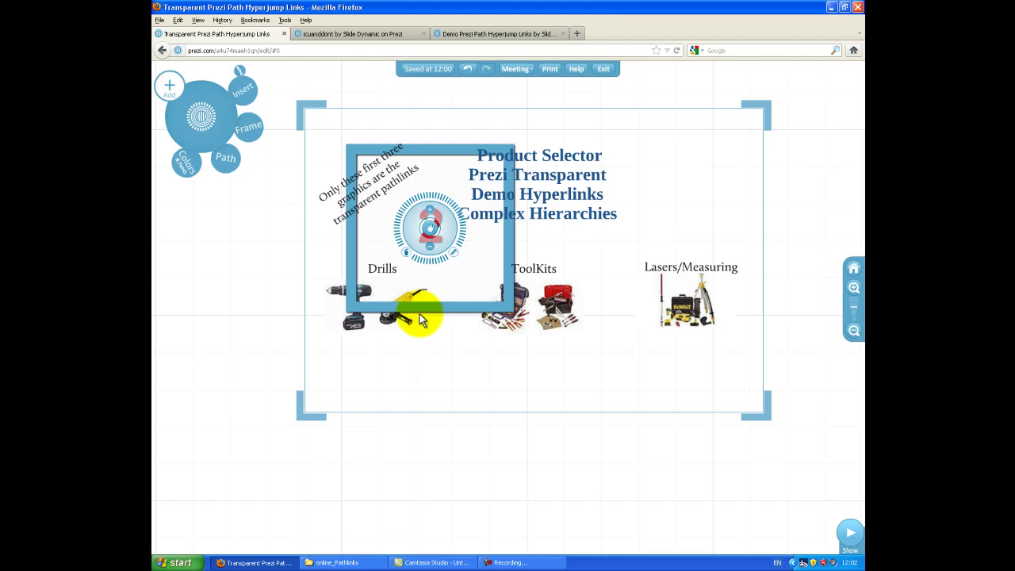
drag(426, 228, 295, 335)
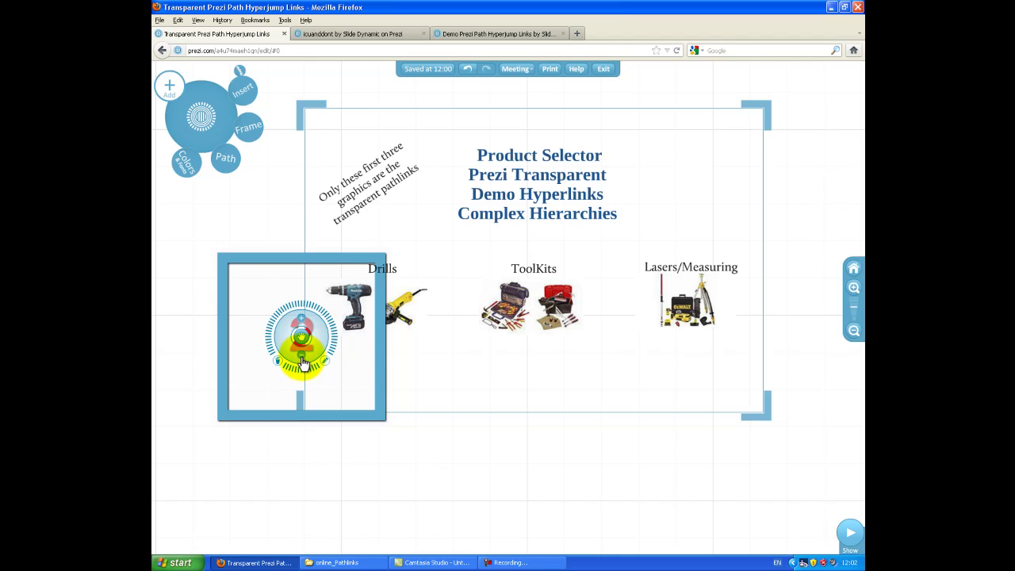
drag(303, 364, 369, 305)
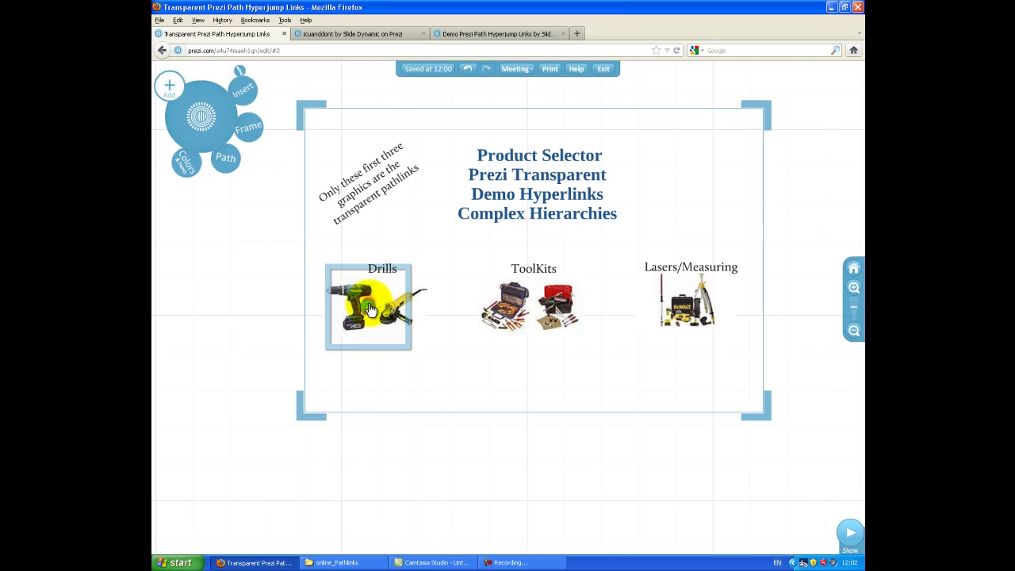
click(369, 309)
drag(369, 309, 371, 309)
click(371, 309)
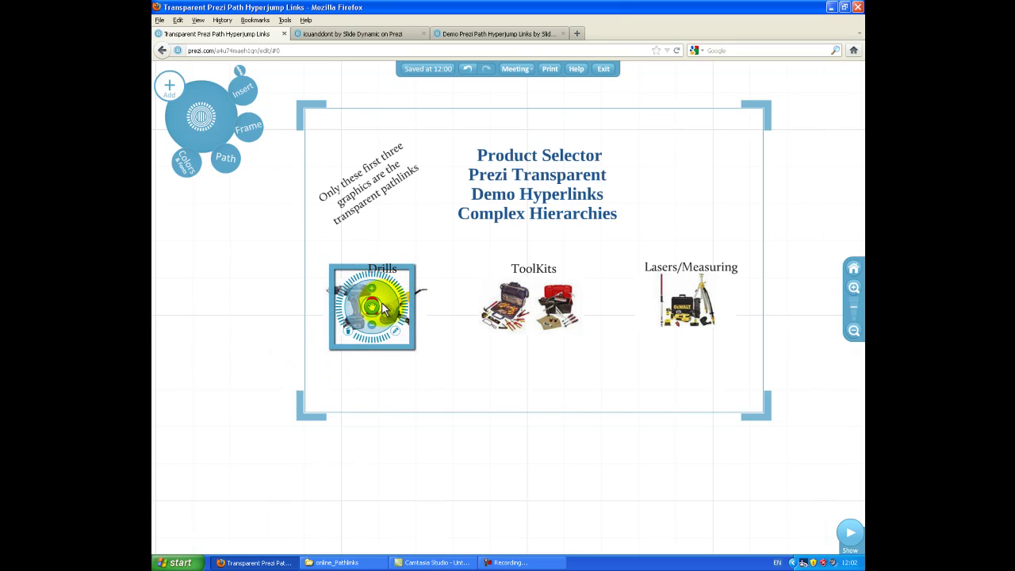
Insert online_pathlink_7.swf onto the canvas.
click(270, 255)
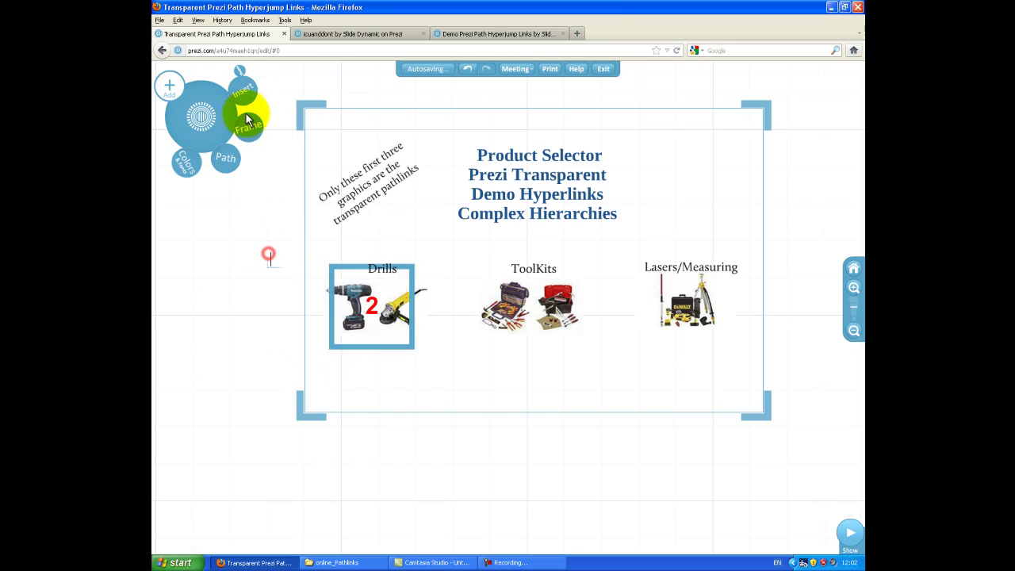
click(230, 118)
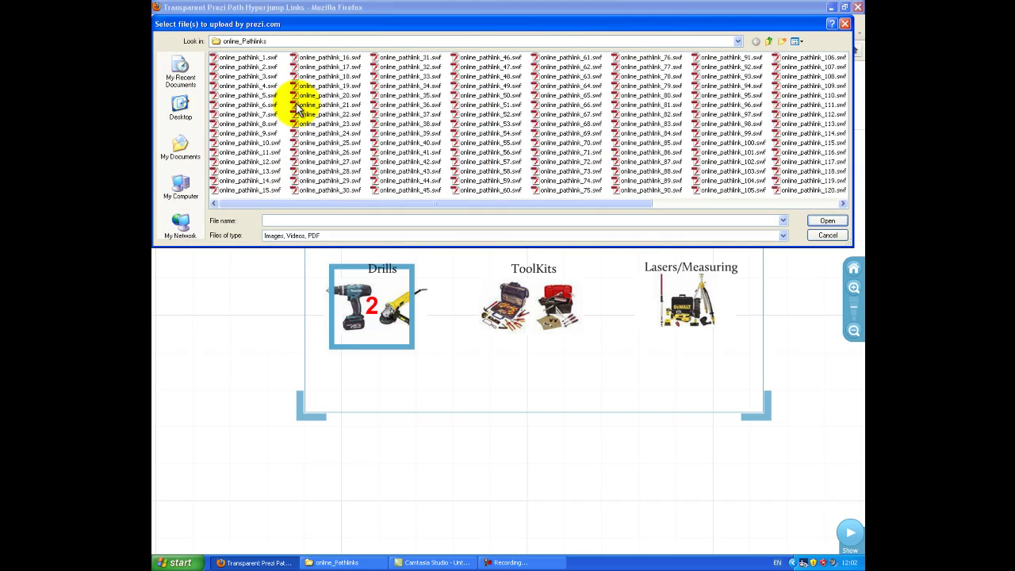
double_click(252, 114)
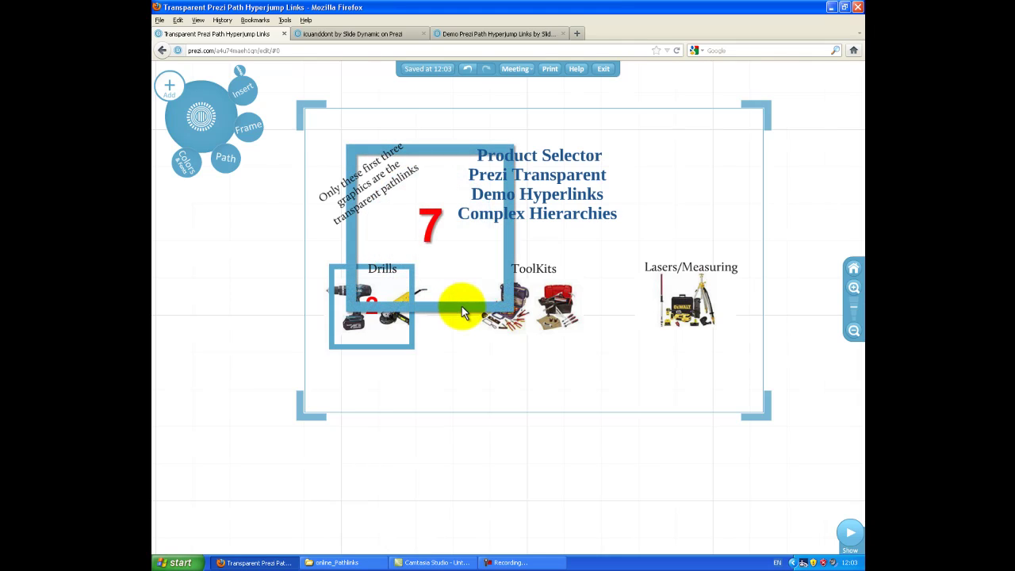
Shrink the 7 pathlink frame and move it onto the ToolKits image.
click(459, 312)
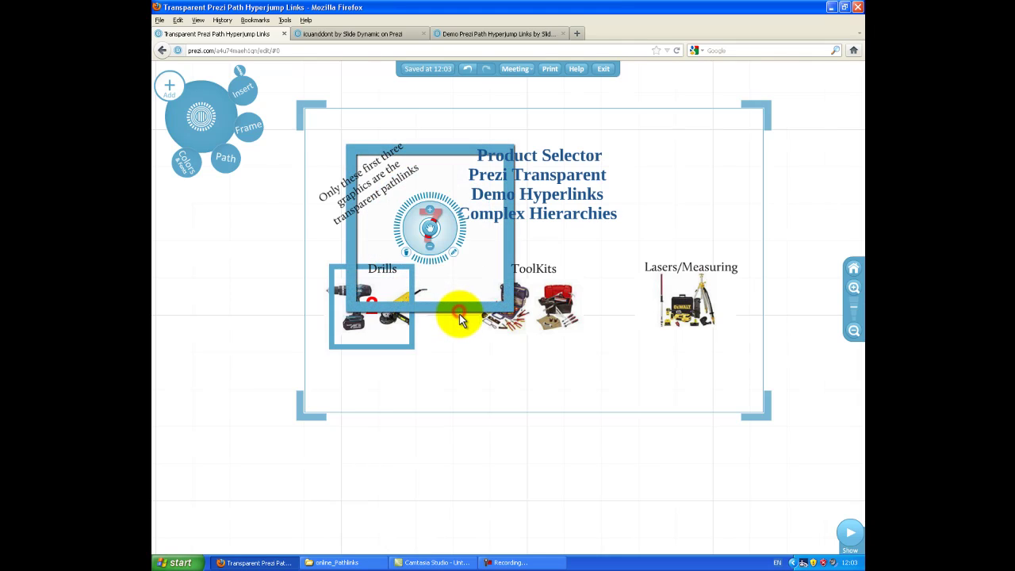
click(428, 251)
drag(428, 228, 526, 301)
click(527, 298)
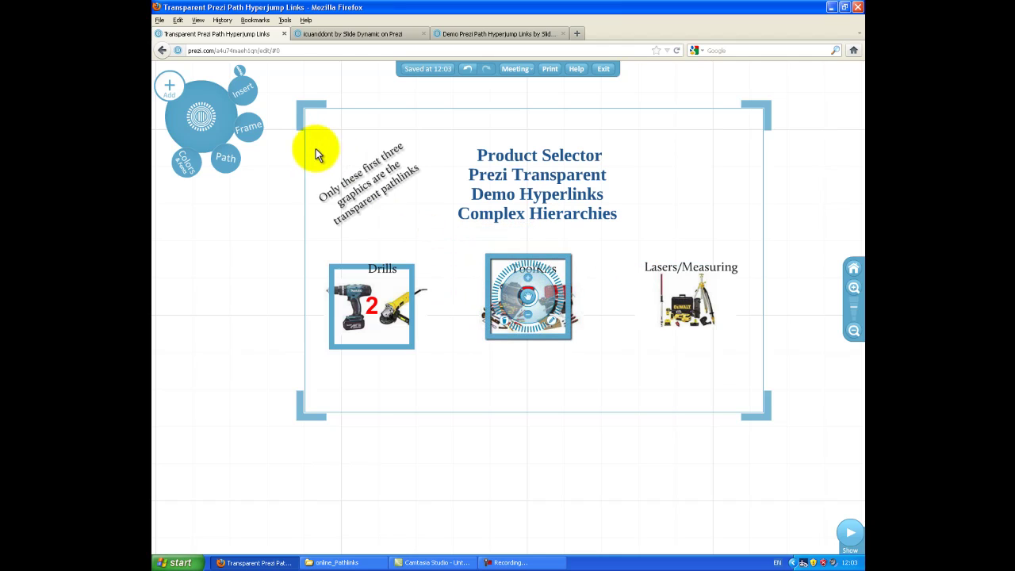
Insert online_pathlink_12.swf from the online_Pathlinks folder.
click(234, 98)
click(172, 163)
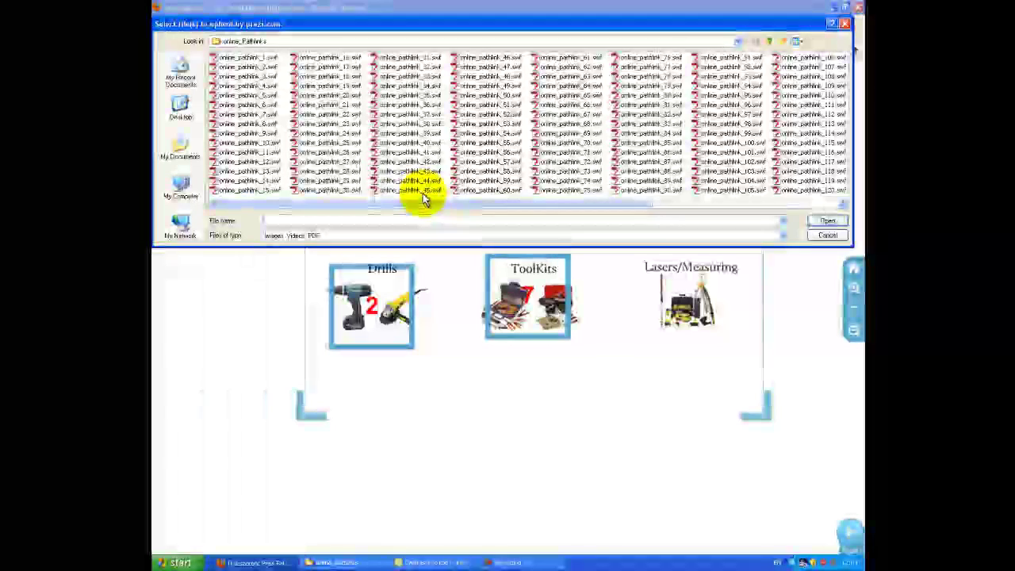
double_click(257, 161)
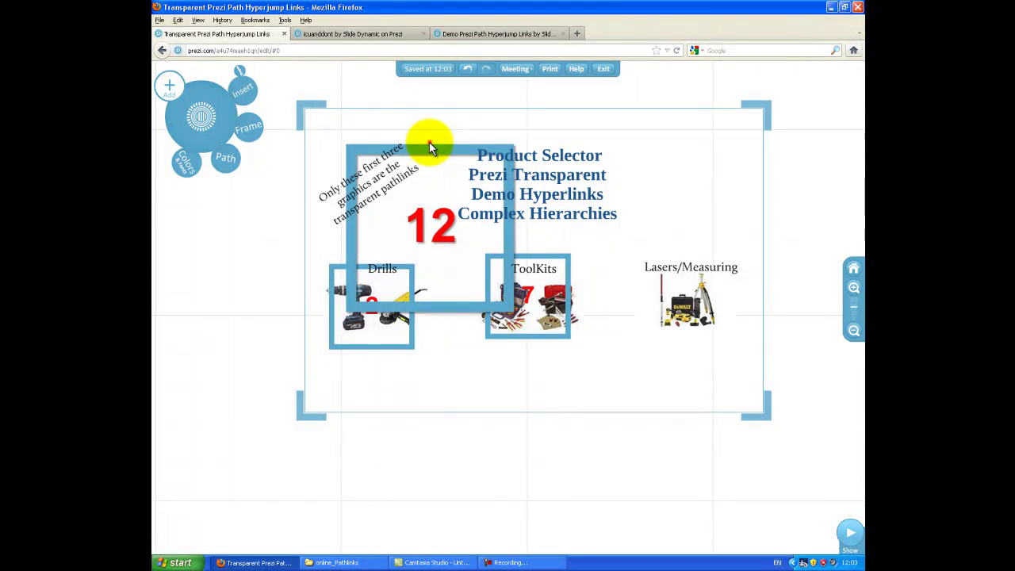
Shrink the 12 pathlink frame and drag it onto the Lasers/Measuring image.
click(429, 142)
drag(423, 208, 559, 488)
click(651, 486)
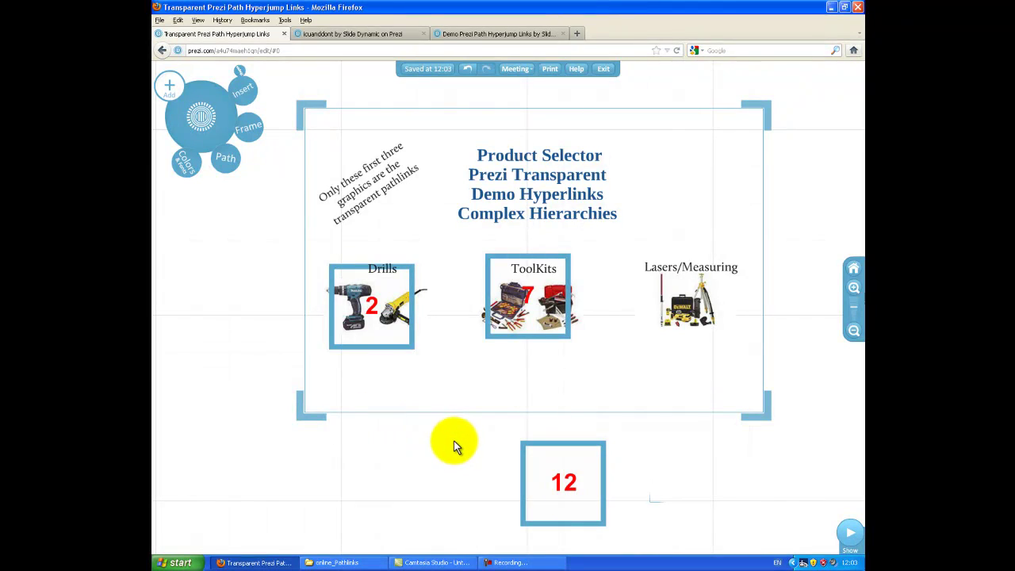
drag(491, 429, 630, 544)
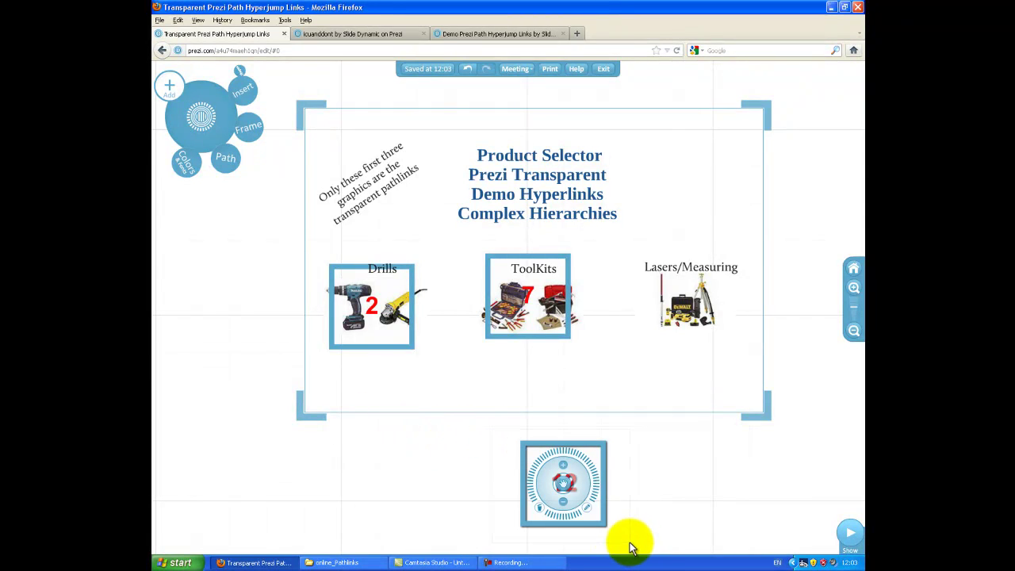
click(564, 484)
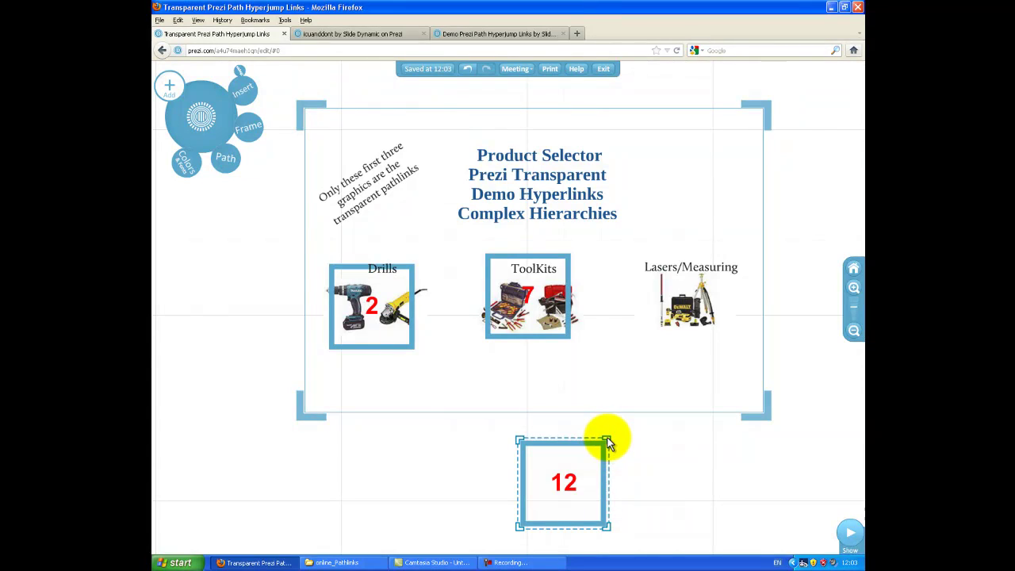
click(626, 465)
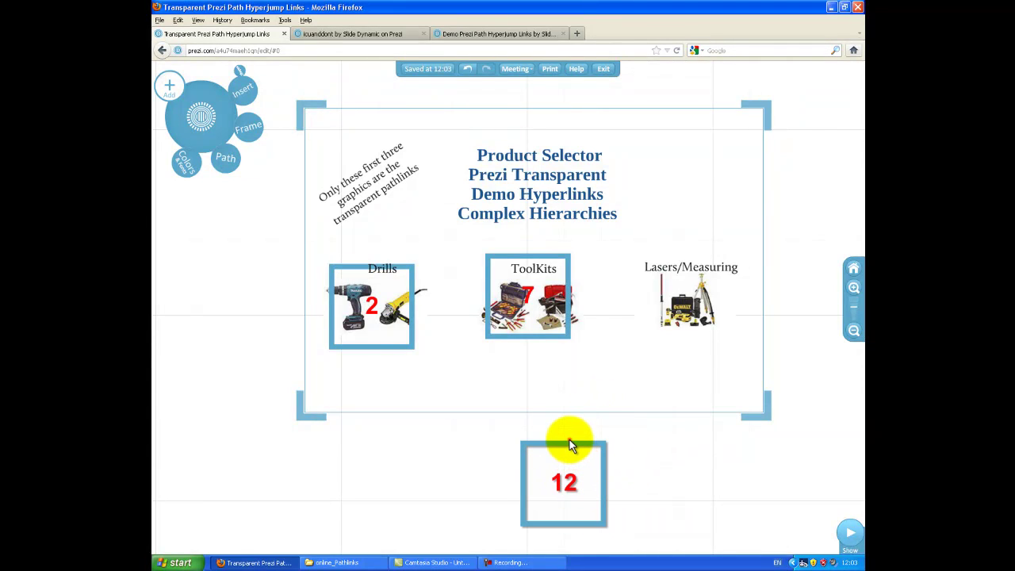
click(569, 444)
drag(563, 481, 690, 295)
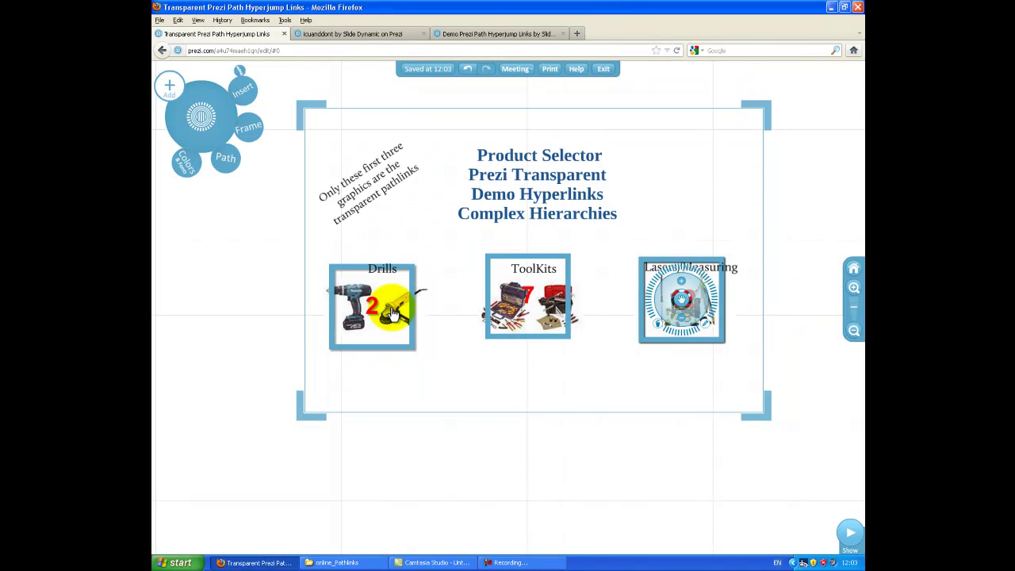
In the icuanddont prezi, use the green Hidden button to zoom to the 'Hidden' frame.
click(333, 34)
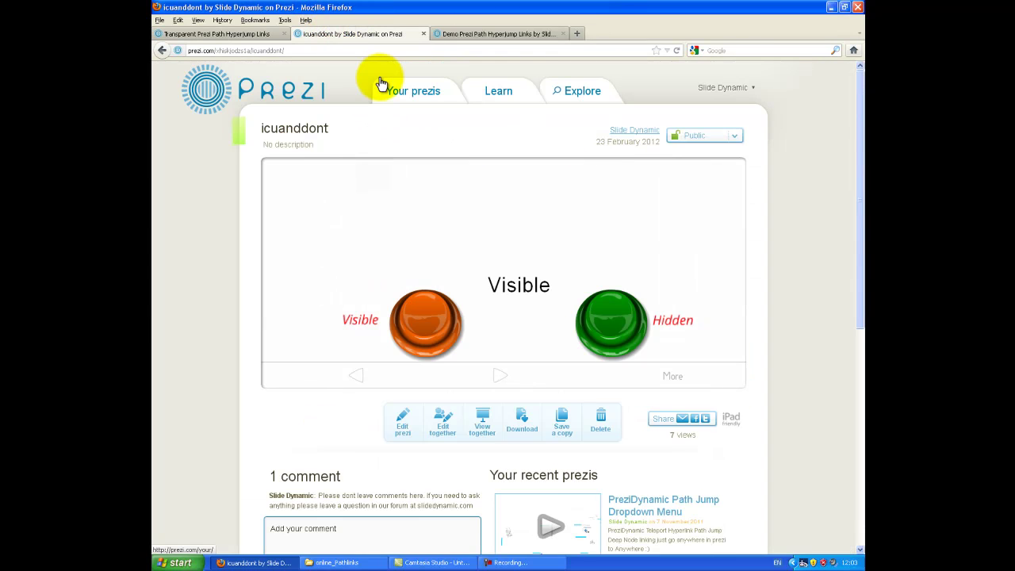
click(603, 319)
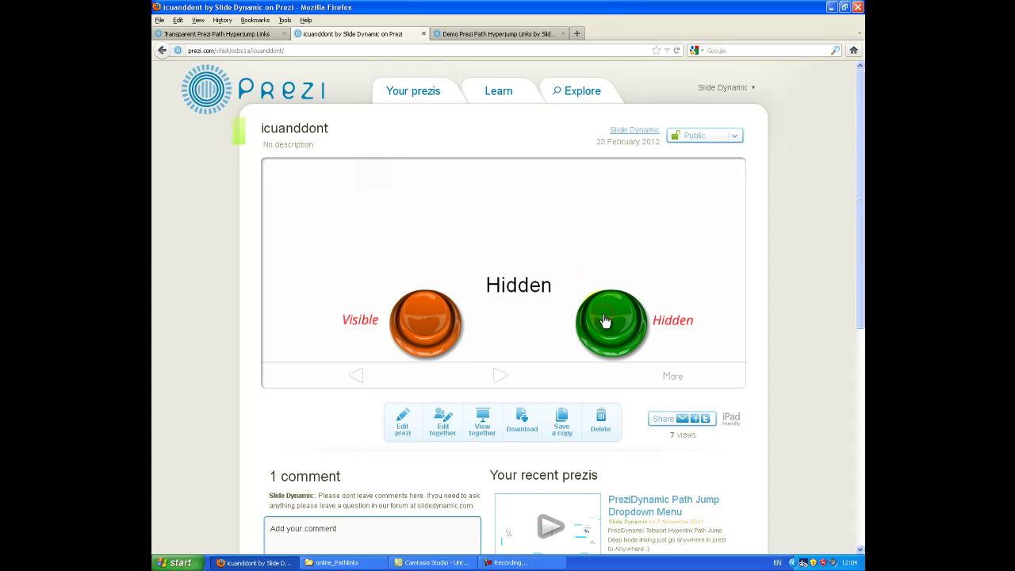
Go back to the Product Selector prezi, save it, and exit to its presentation page.
click(231, 32)
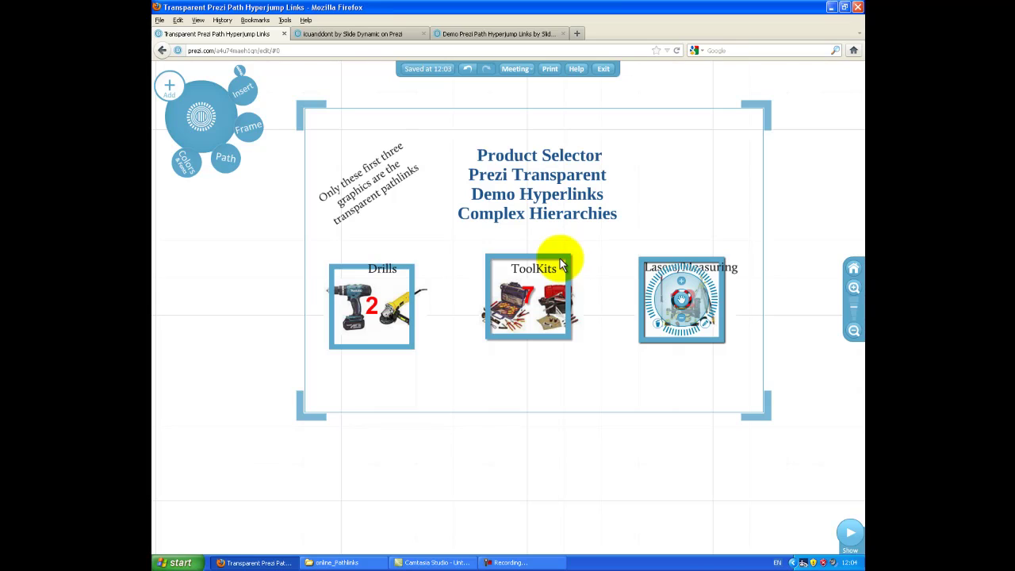
click(425, 71)
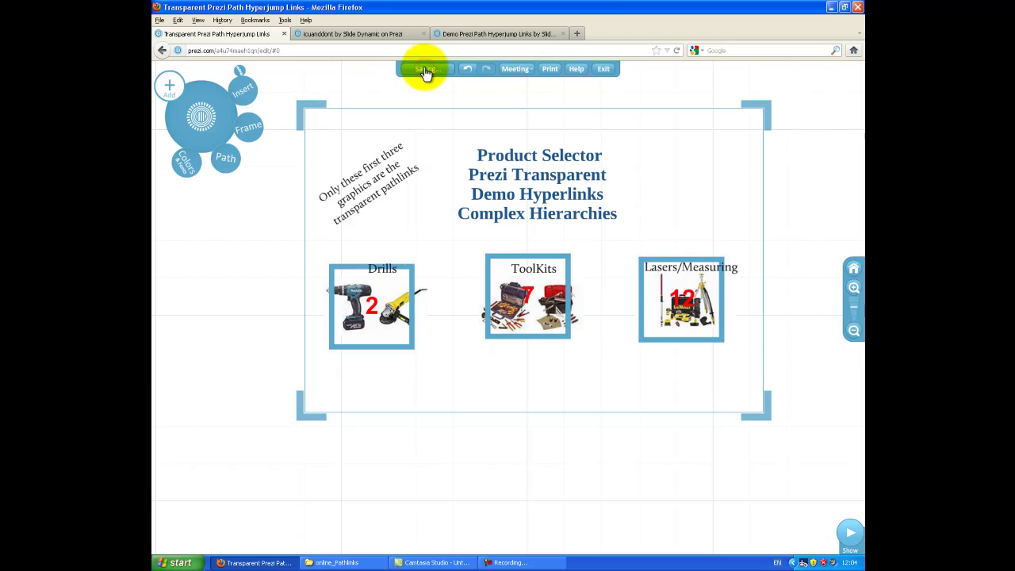
click(603, 70)
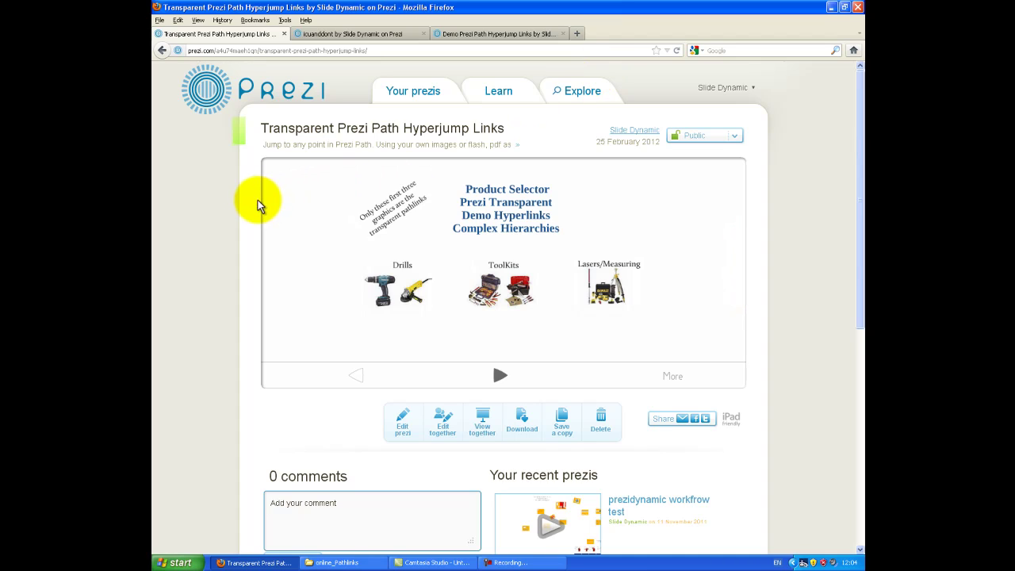
Test the Drills and Lasers & Measuring pathlinks, using Go Back to return to the overview each time.
click(396, 291)
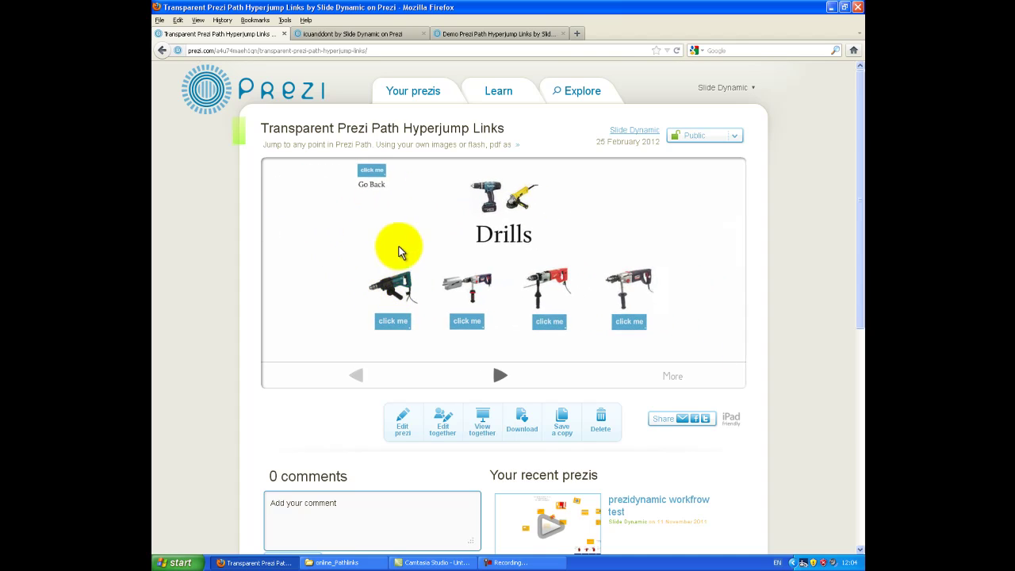
click(372, 171)
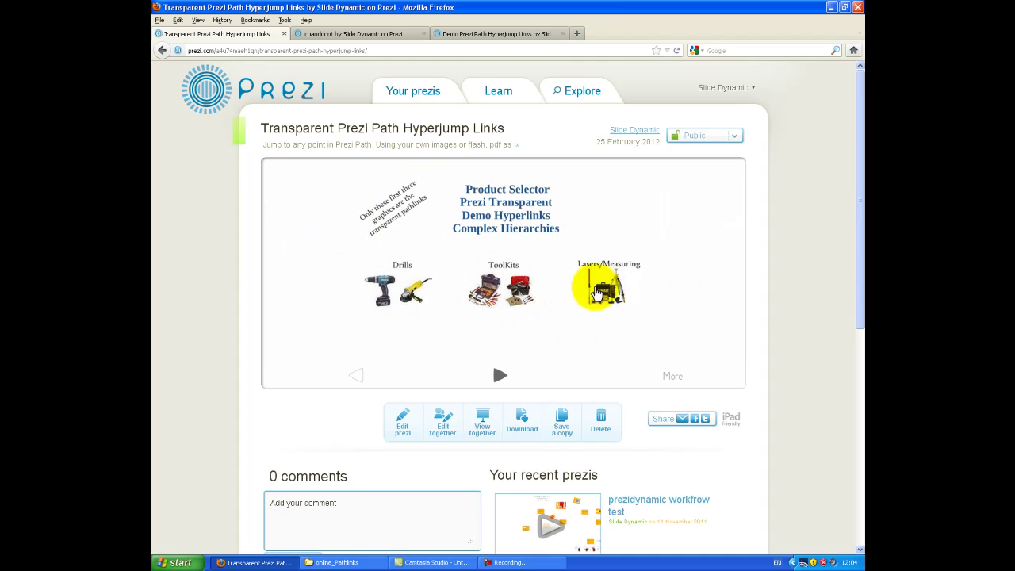
scroll(596, 274, down, 2)
click(600, 286)
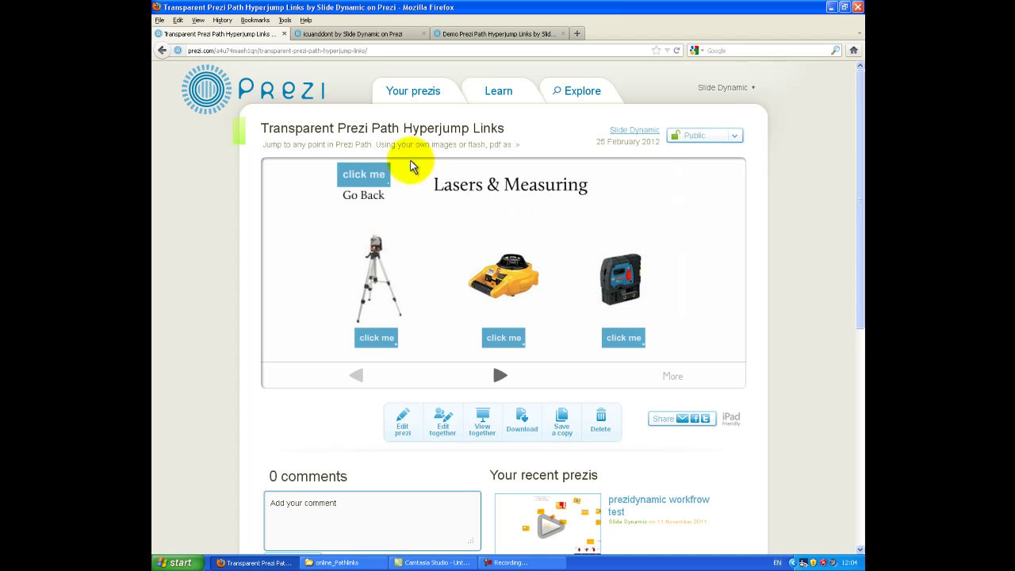
click(364, 174)
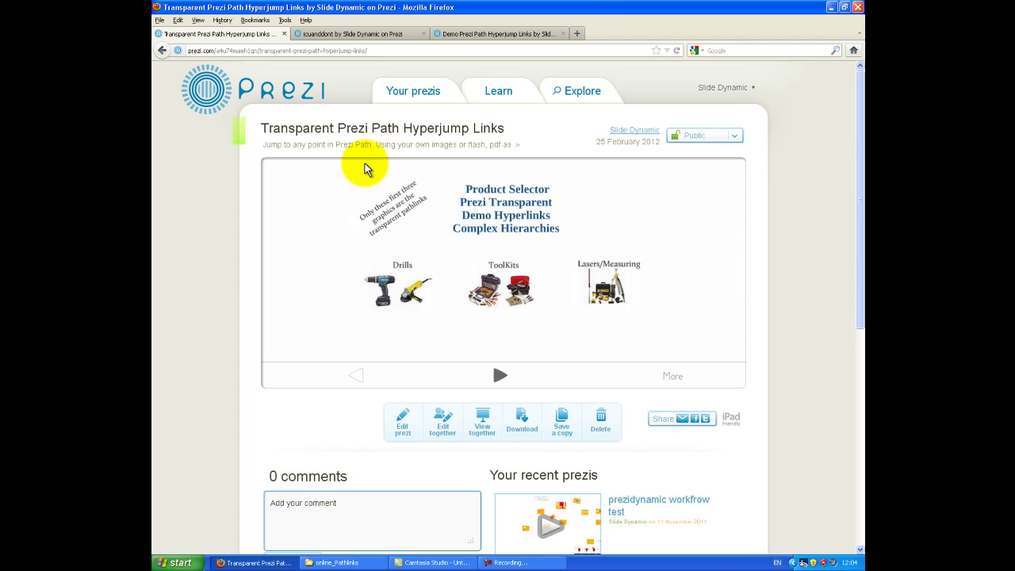
Switch the icuanddont demo to Visible and return to the hyperjump prezi page.
click(352, 36)
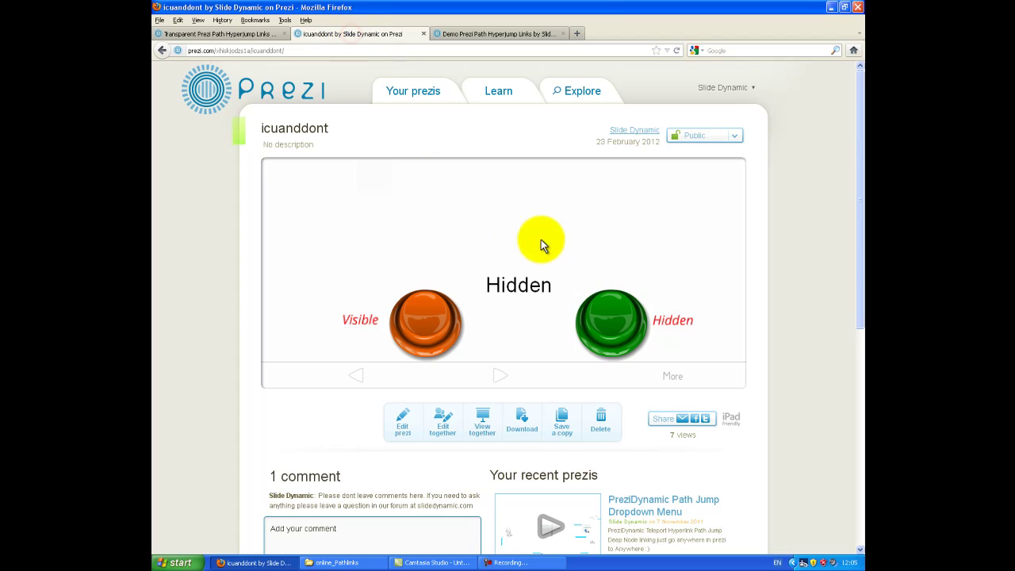
click(427, 316)
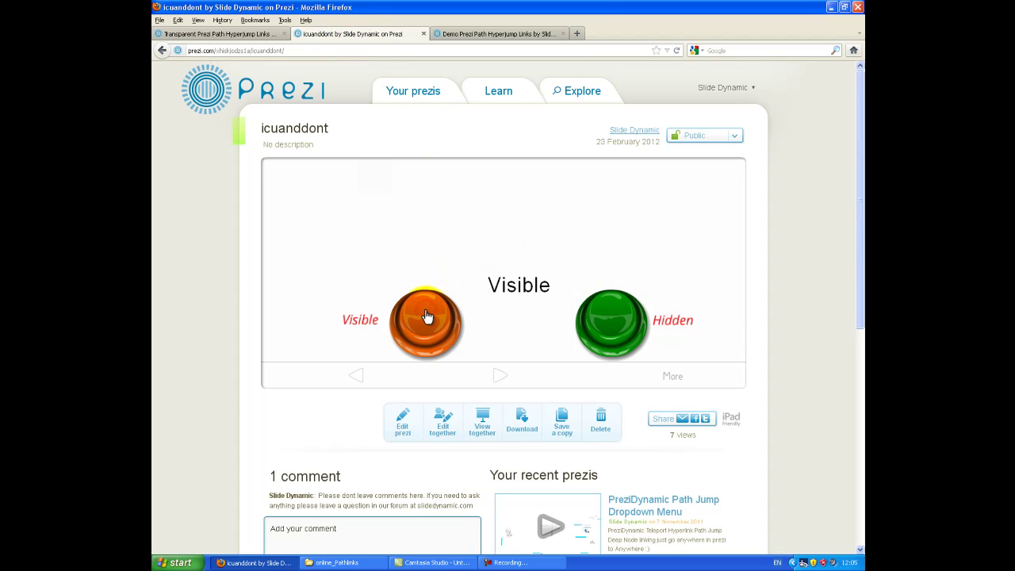
click(241, 35)
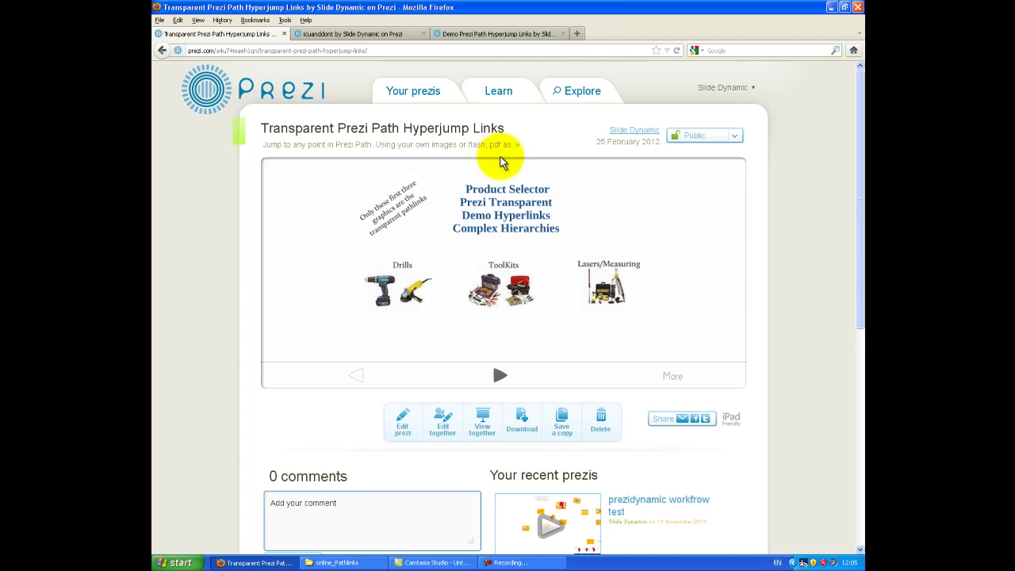
Reload the hyperjump prezi page so numbered pathlink squares appear over all three images.
click(401, 52)
click(400, 50)
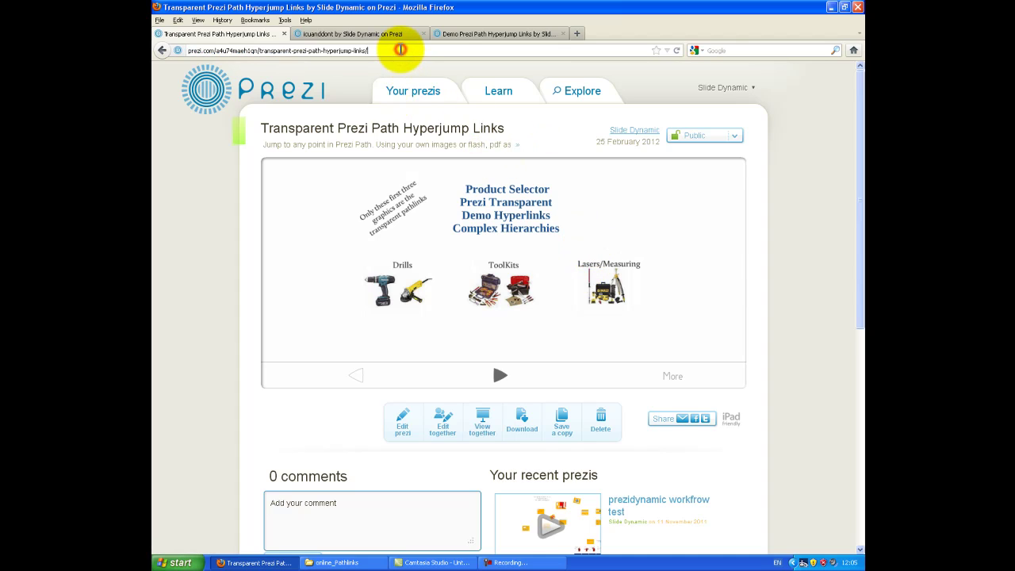
key(Return)
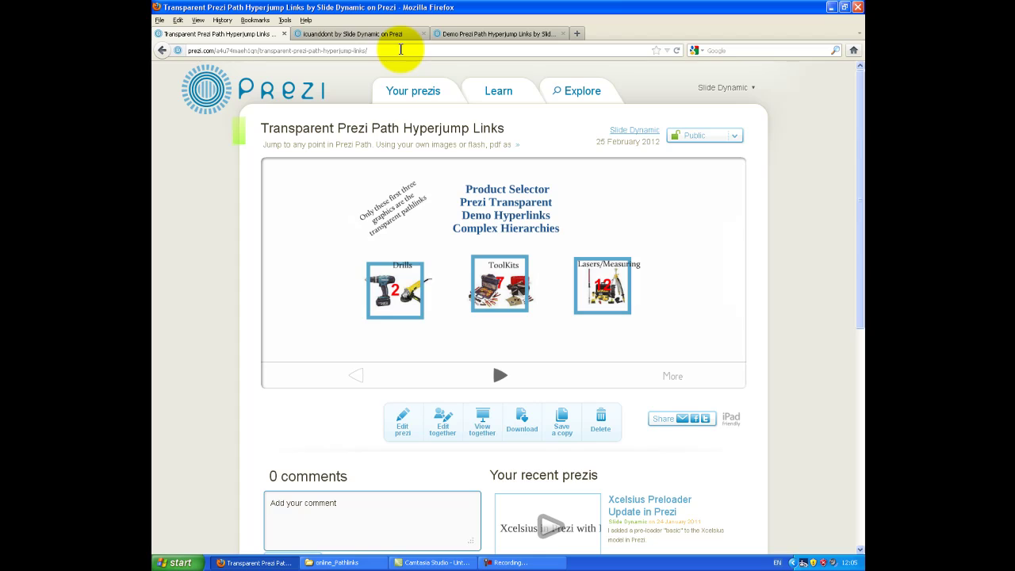
Switch the icuanddont demo to Hidden and return to the hyperjump prezi page.
click(385, 32)
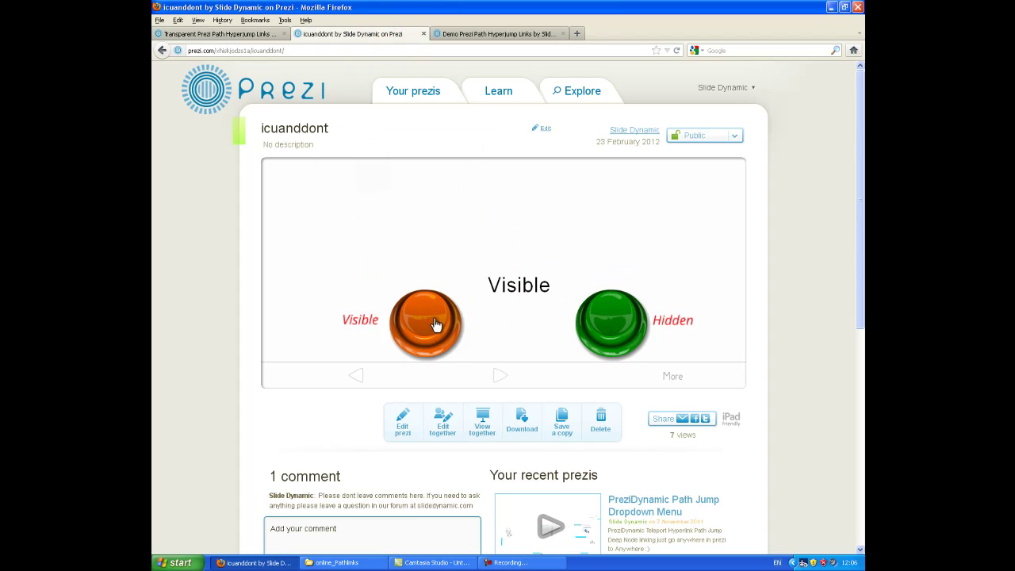
click(633, 324)
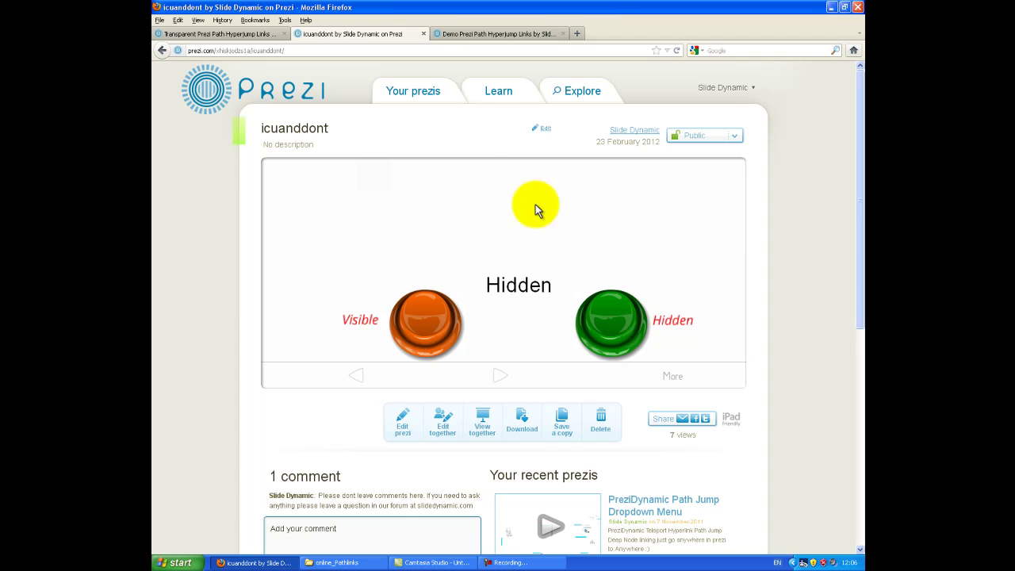
click(238, 32)
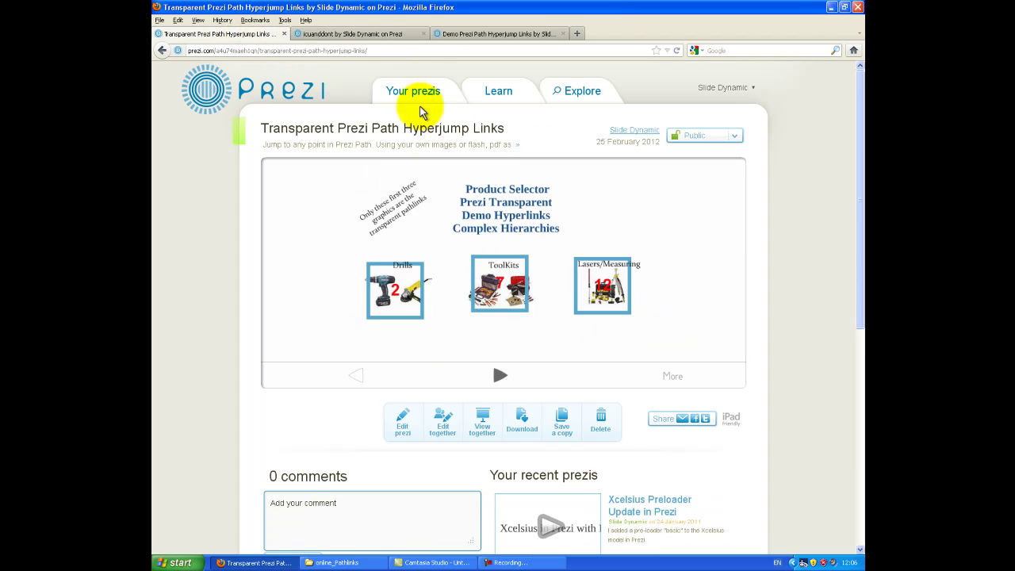
Reload the page and confirm the invisible Drills pathlink jumps to the Drills frame.
click(386, 50)
key(Return)
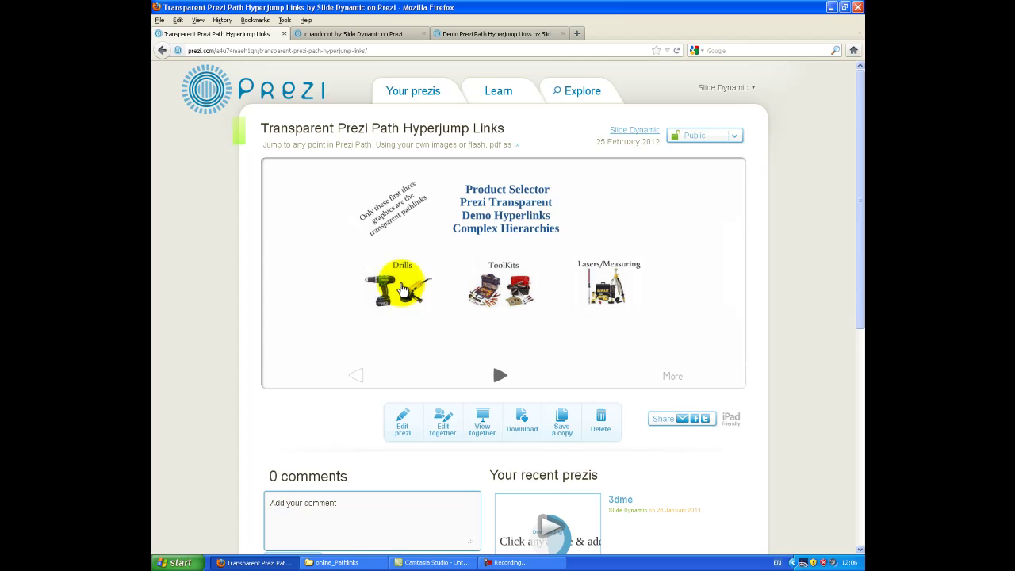
click(402, 289)
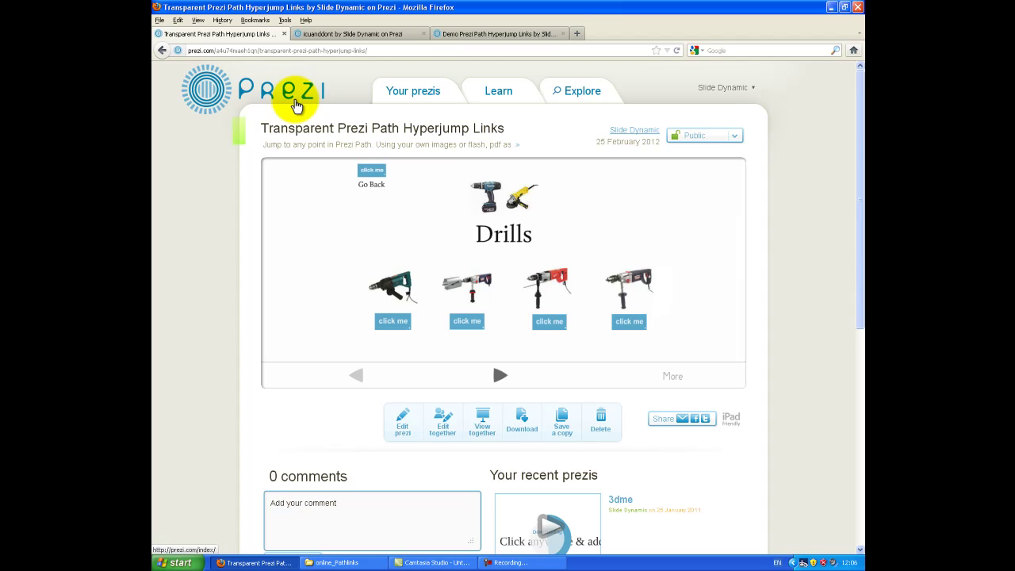
Reopen the Transparent Prezi Path Hyperjump Links prezi in the editor via Edit prezi.
click(404, 425)
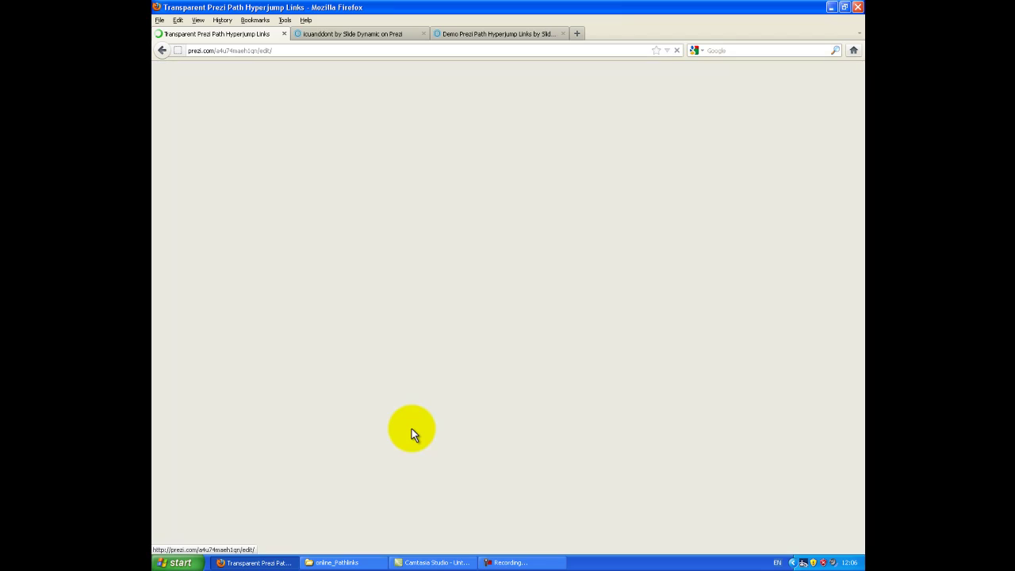